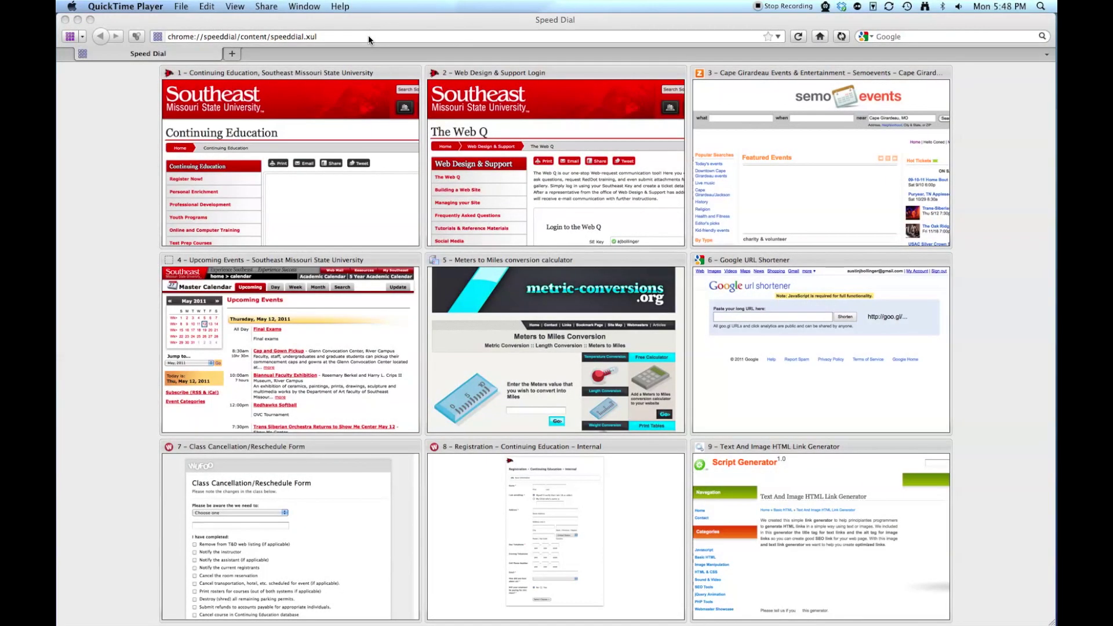
pyautogui.click(369, 37)
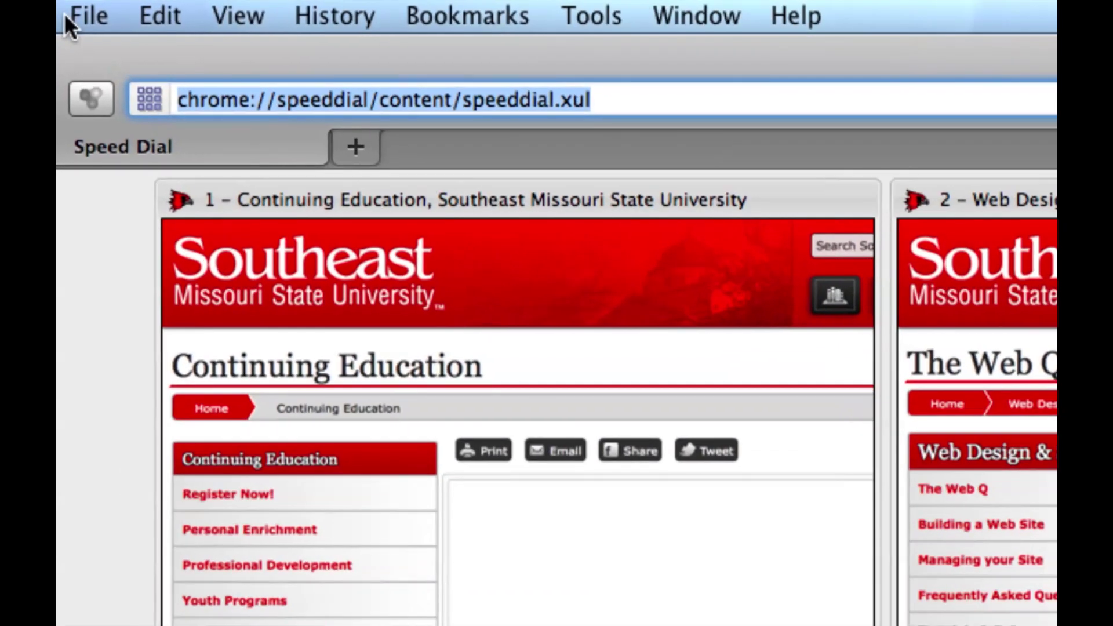
pyautogui.write('ww')
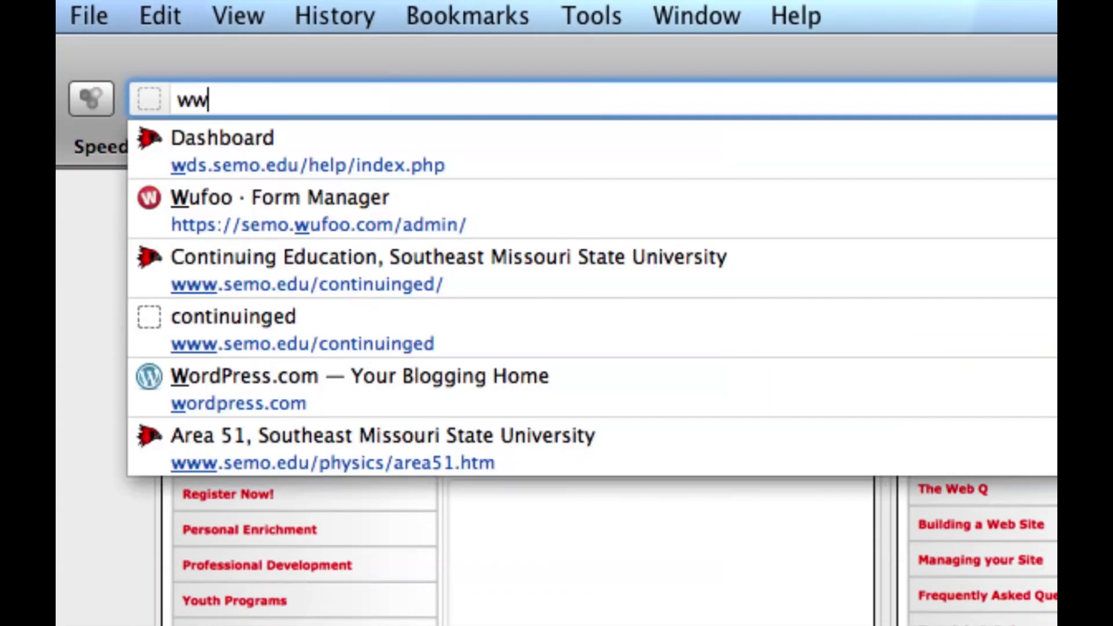
pyautogui.write('w.sumopaint.')
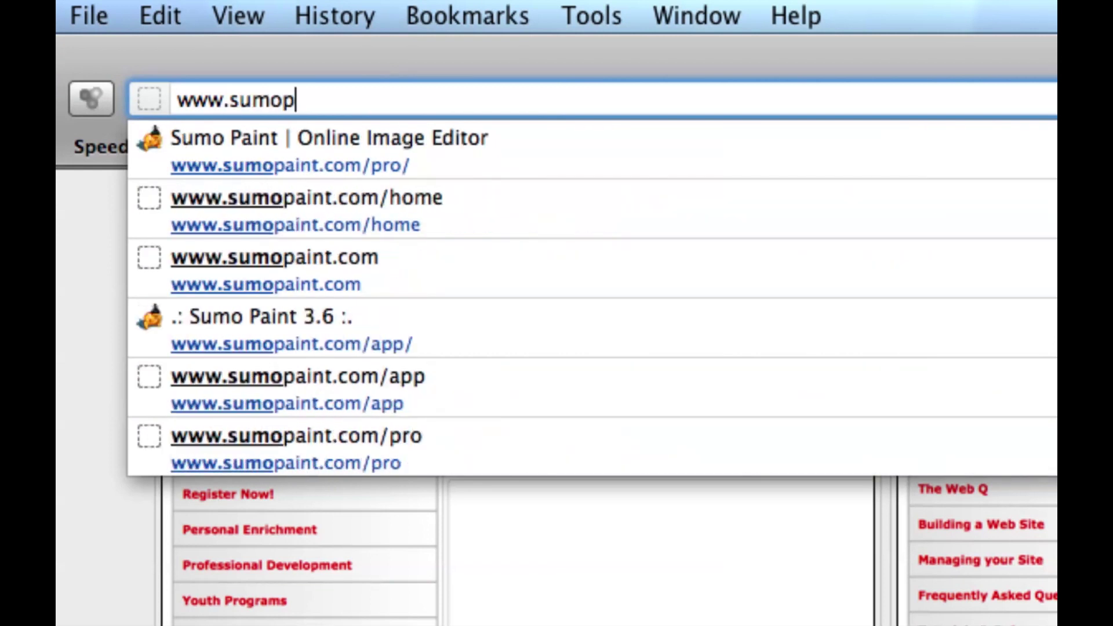
pyautogui.write('com')
pyautogui.press('Return')
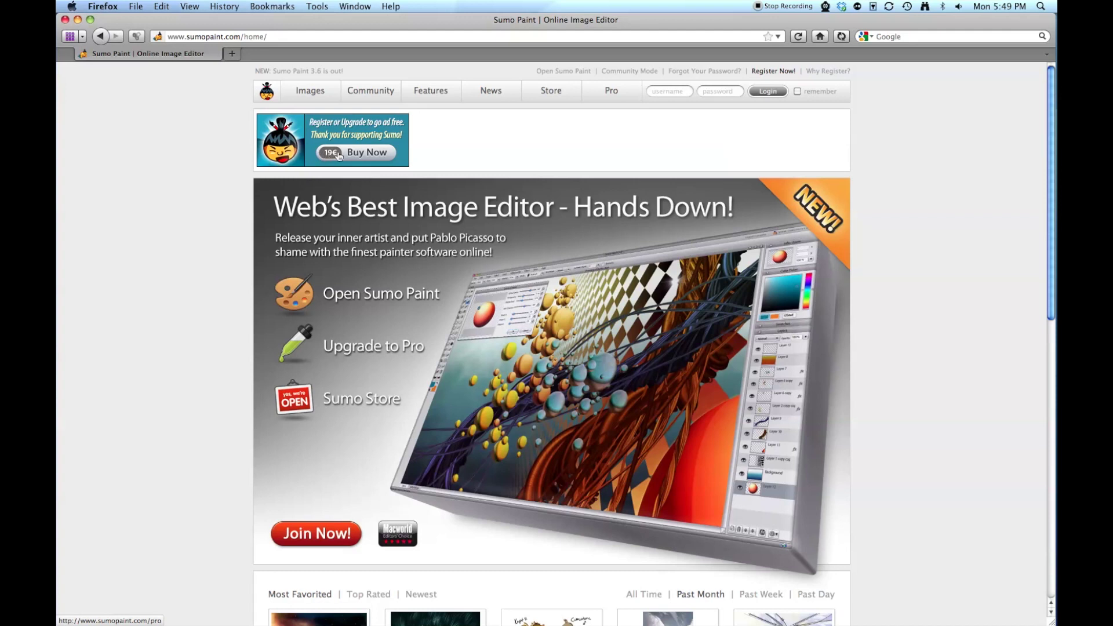
# - Search Google for "19 euros" in a new tab to check its dollar value
pyautogui.click(232, 53)
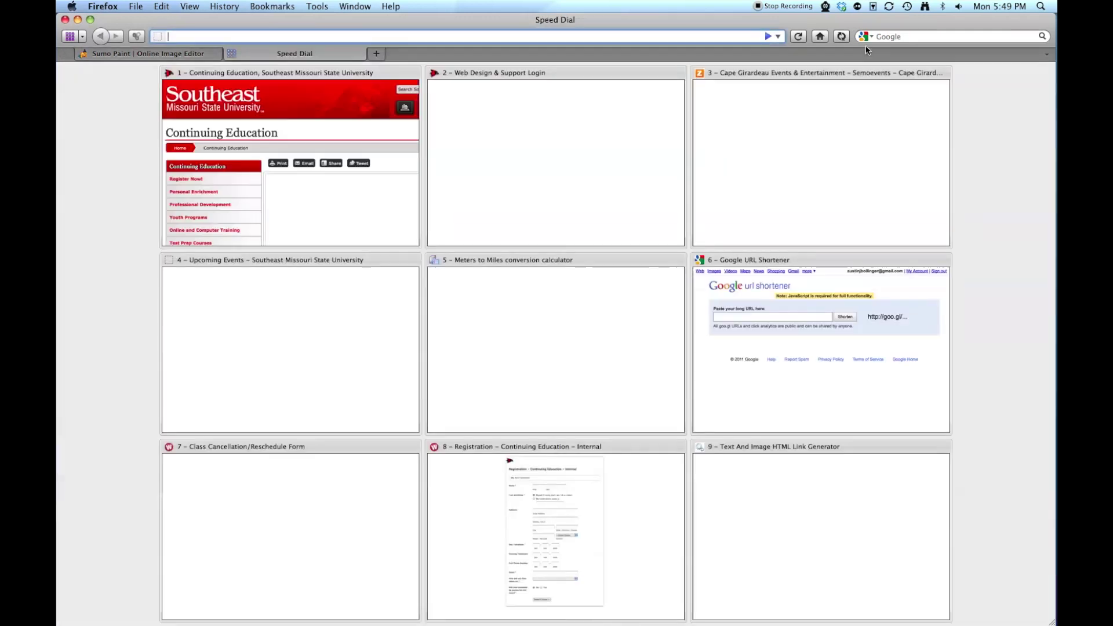
pyautogui.click(937, 37)
pyautogui.write('19 euros')
pyautogui.press('Return')
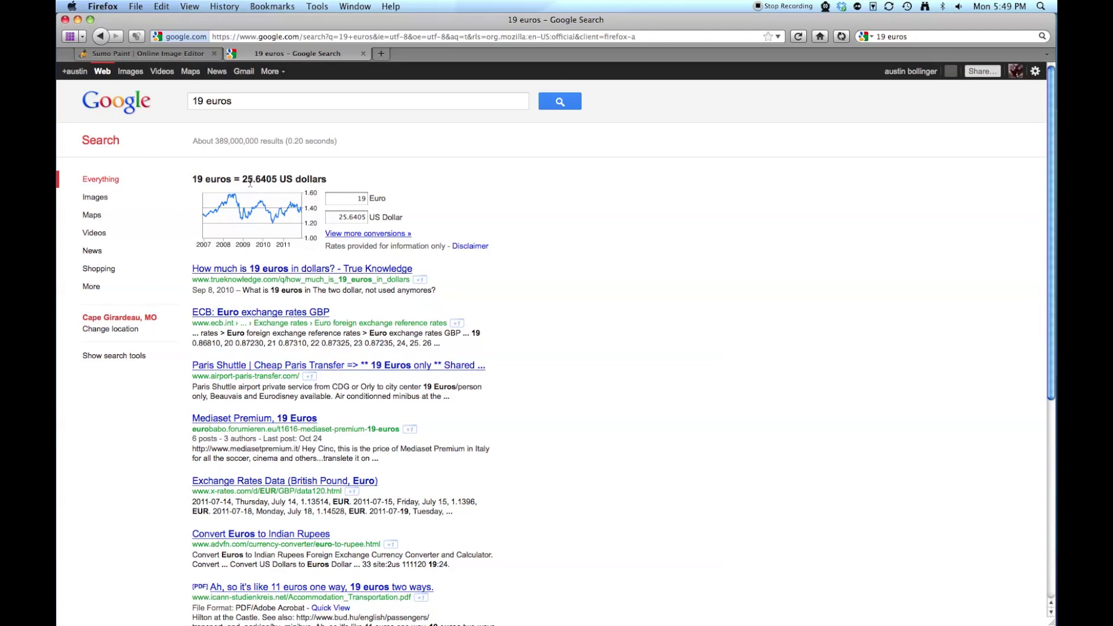
# - Search Google for "photoshop" in another tab and visit the Photoshop.com site from the results
pyautogui.click(381, 54)
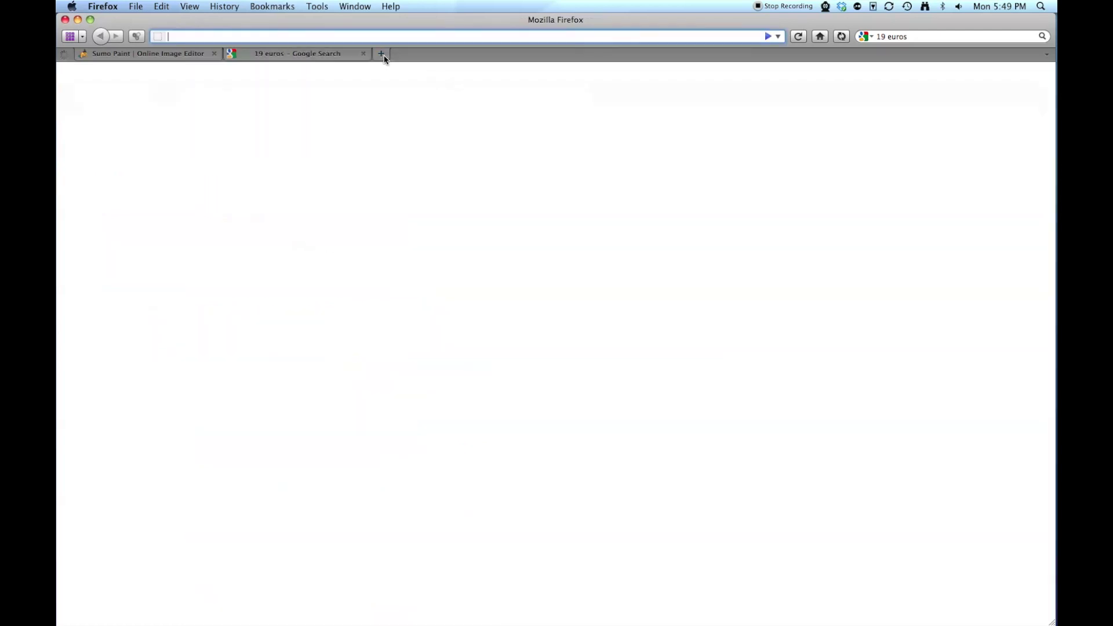
pyautogui.write('photoshop')
pyautogui.press('Return')
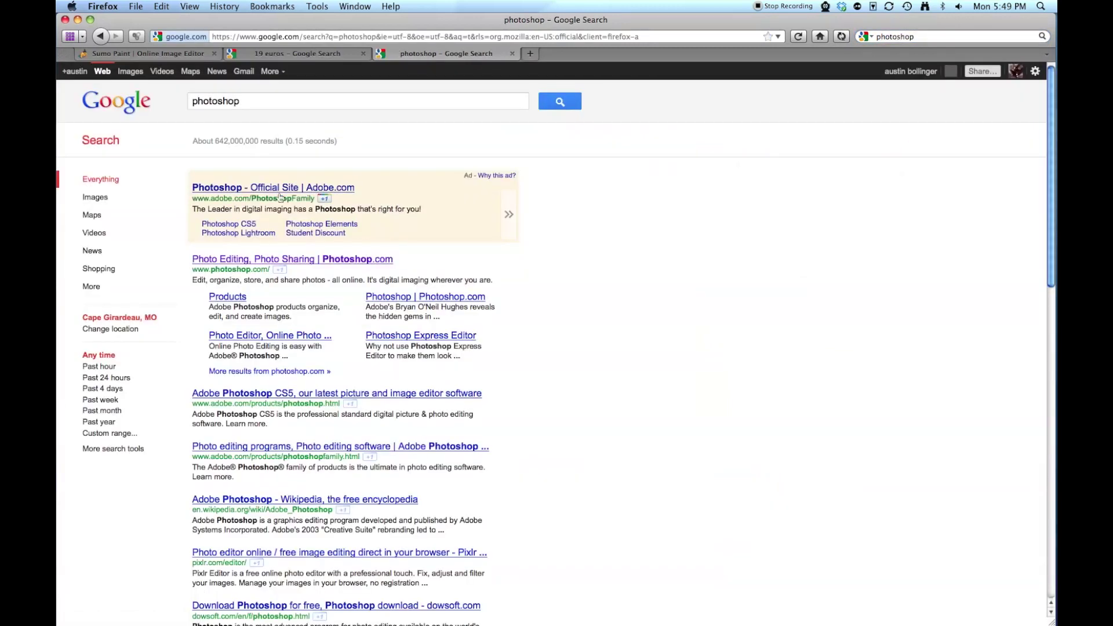
pyautogui.click(262, 259)
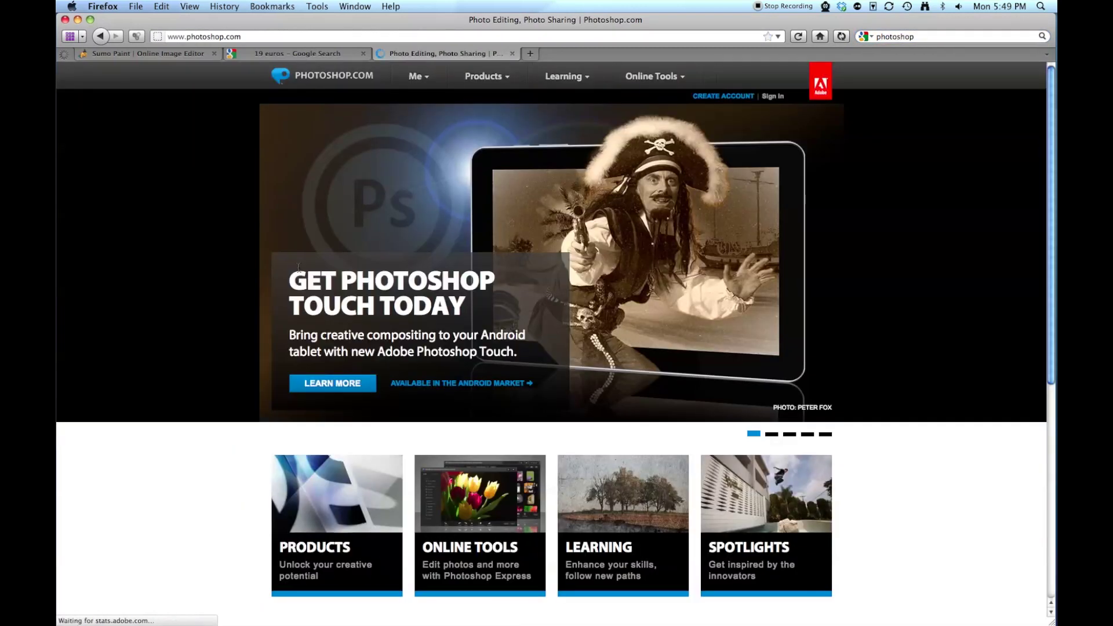
# - View the Photoshop CS5 purchase page and highlight the price of the full version
pyautogui.scroll(-5, 125, 500)
pyautogui.scroll(-4, 128, 499)
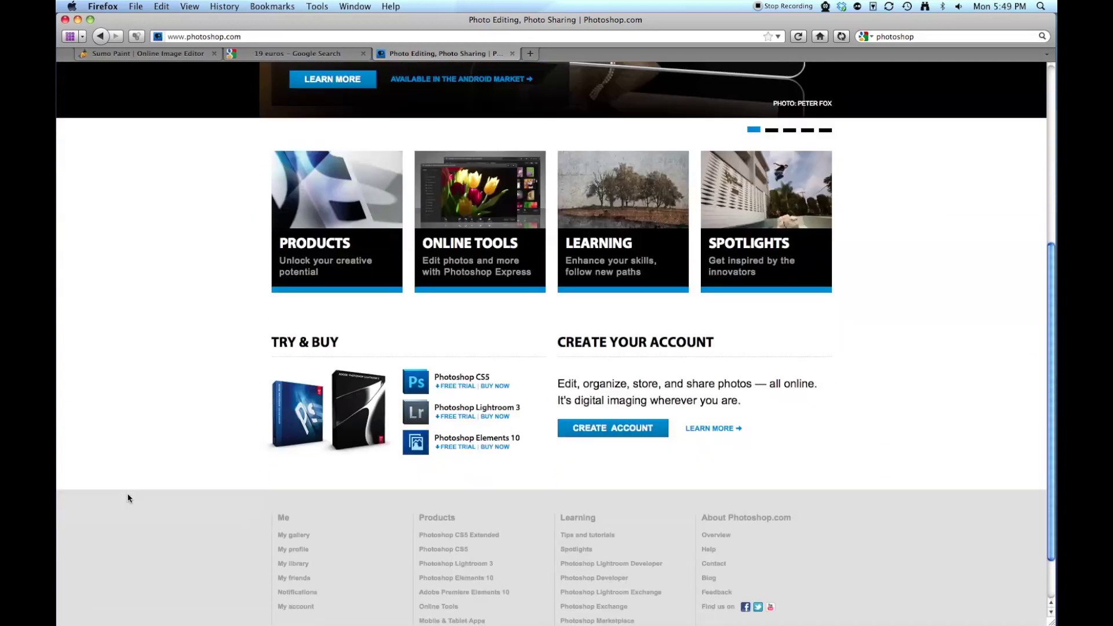
pyautogui.click(496, 386)
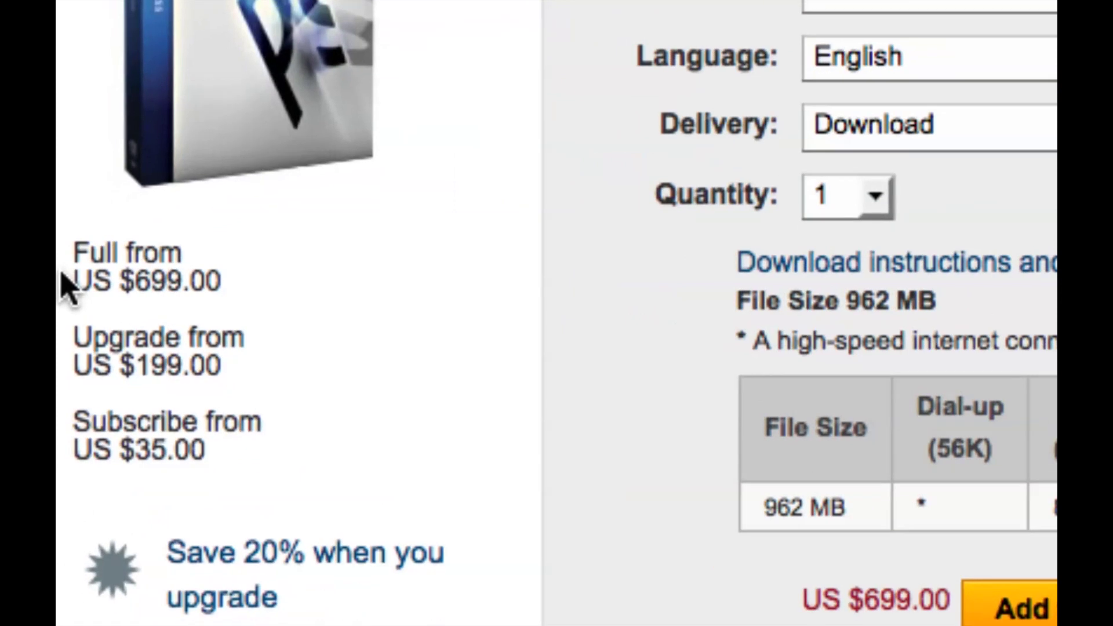
pyautogui.moveTo(227, 287); pyautogui.dragTo(62, 261)
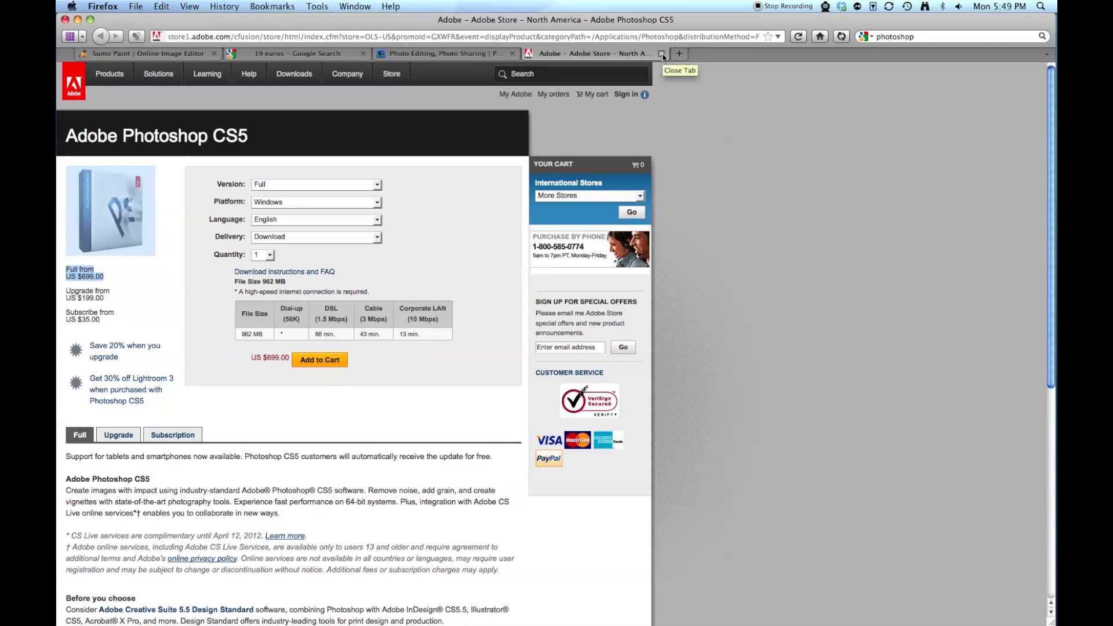
# - Close the Adobe Store, Photoshop.com and Google search tabs, and launch the Sumo Paint editor from its home page
pyautogui.click(662, 53)
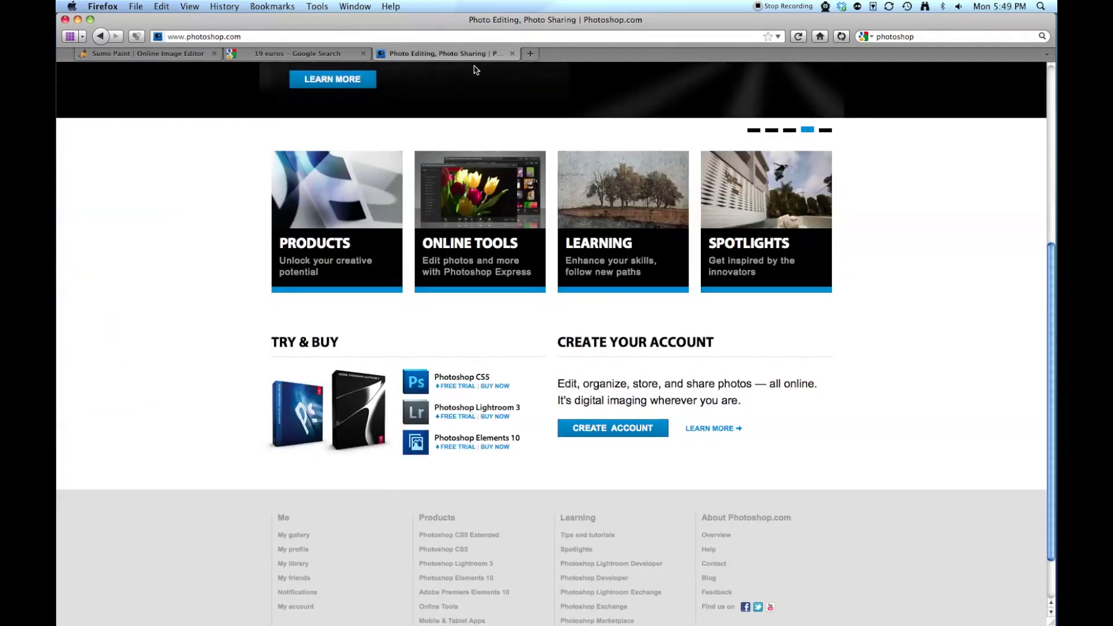
pyautogui.click(512, 53)
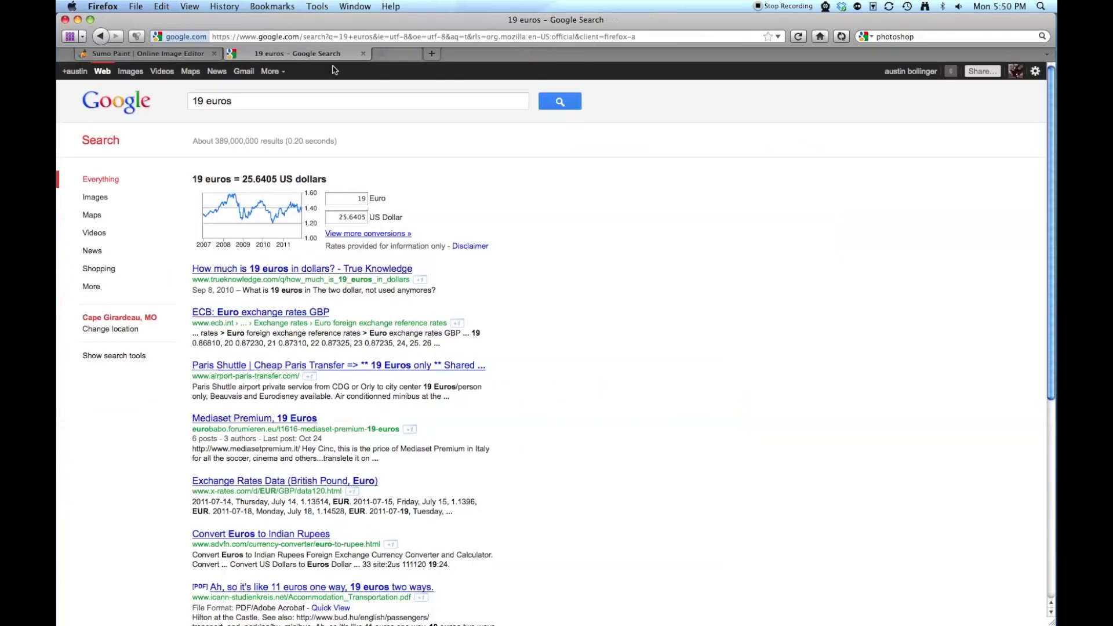
pyautogui.click(363, 53)
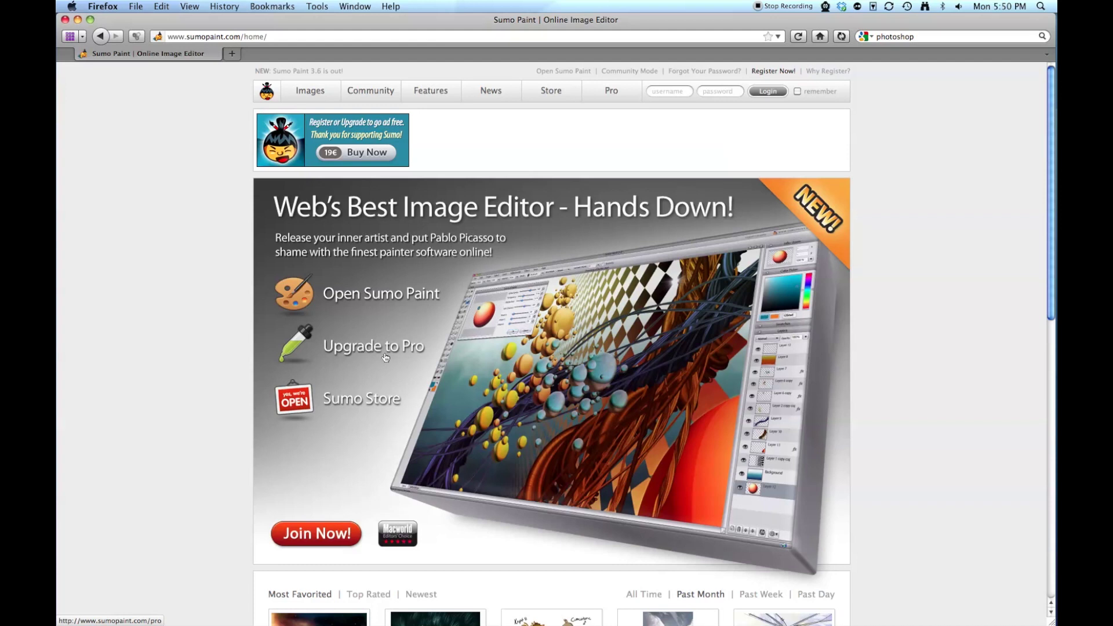
pyautogui.click(371, 301)
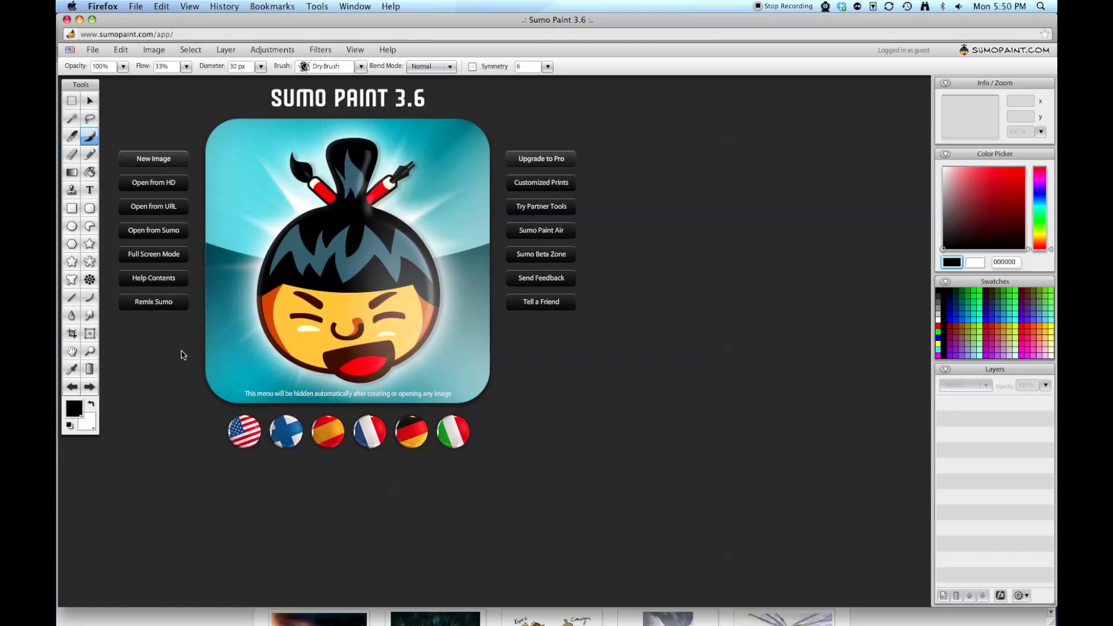
# - Paint a curved Dry Brush stroke on a new blank image and close the image without saving
pyautogui.click(154, 159)
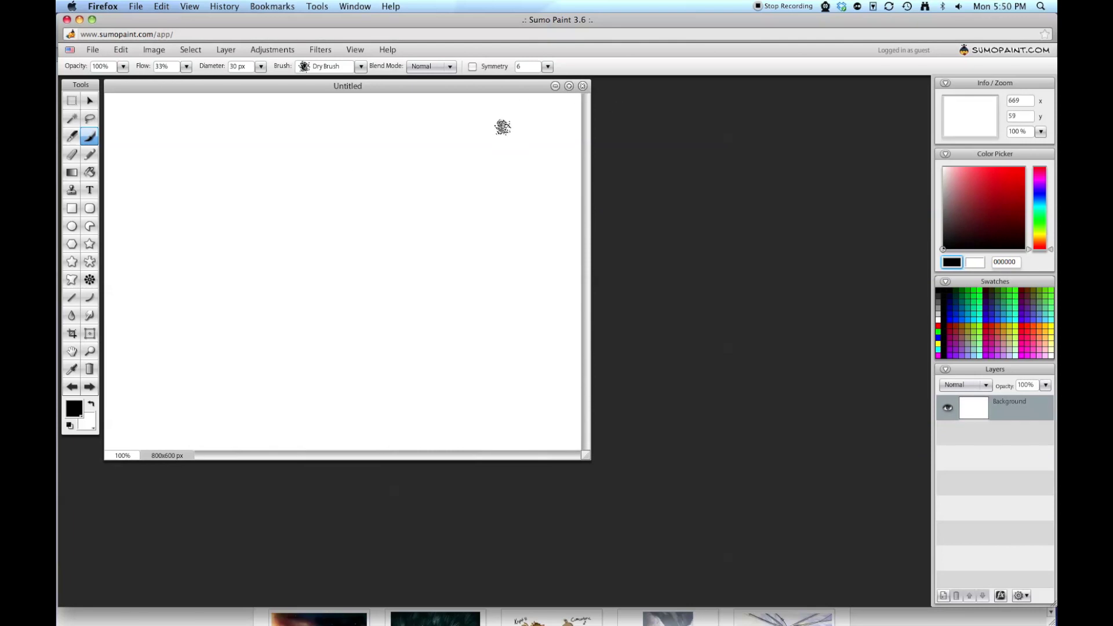
pyautogui.moveTo(509, 122); pyautogui.dragTo(342, 266)
pyautogui.click(583, 86)
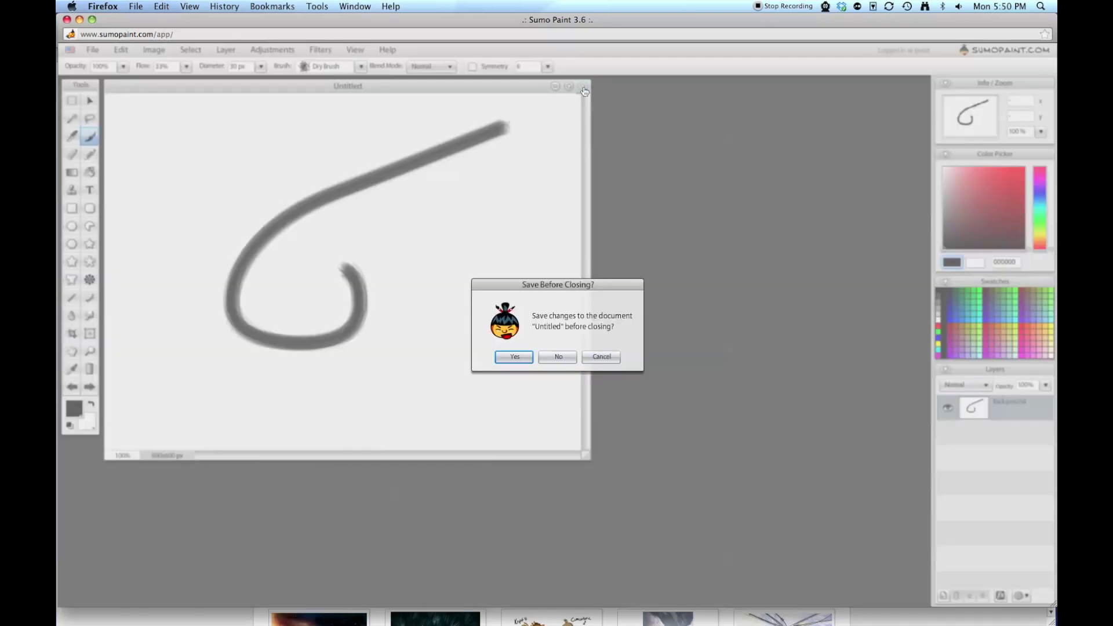
pyautogui.click(568, 361)
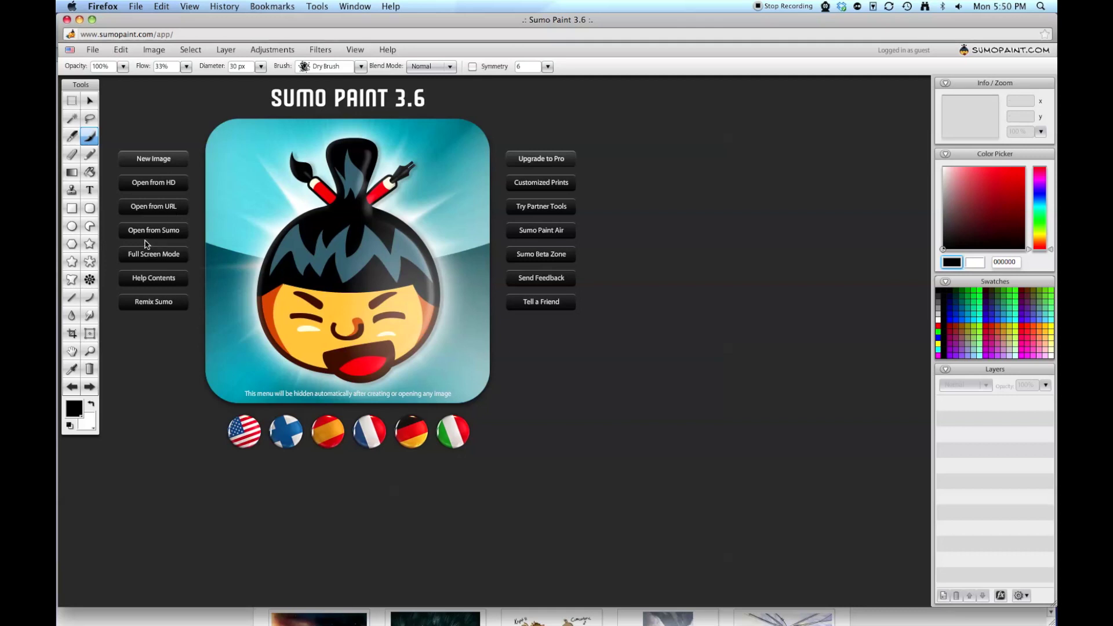
# - Switch to full screen mode and open curves.jpg from the Desktop's Intermediate Photoshop folder in a maximized image window
pyautogui.click(160, 262)
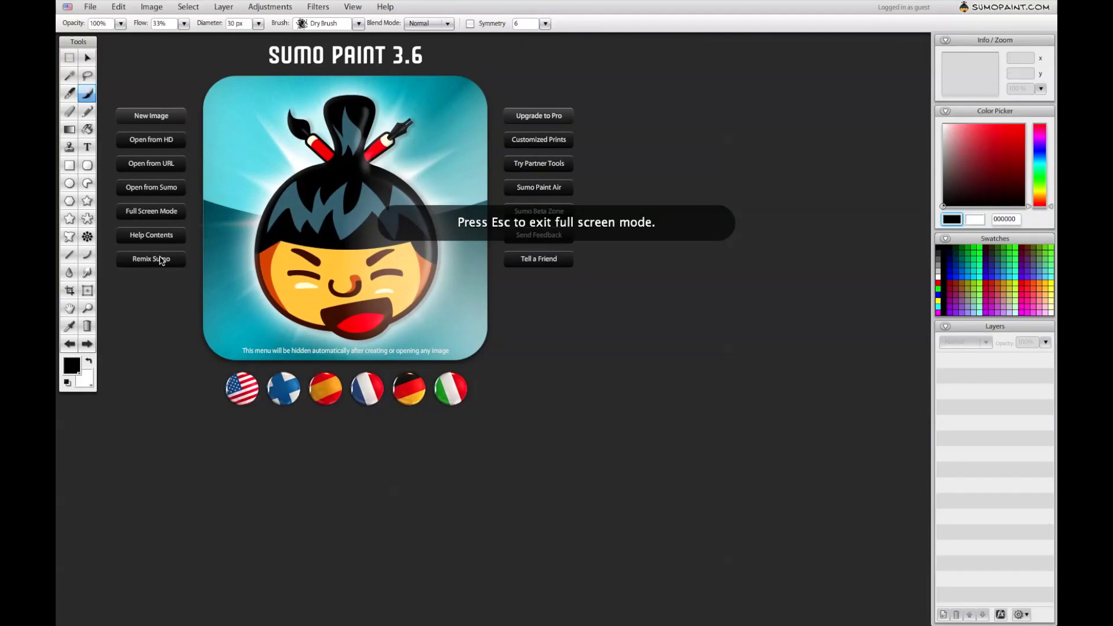
pyautogui.click(150, 142)
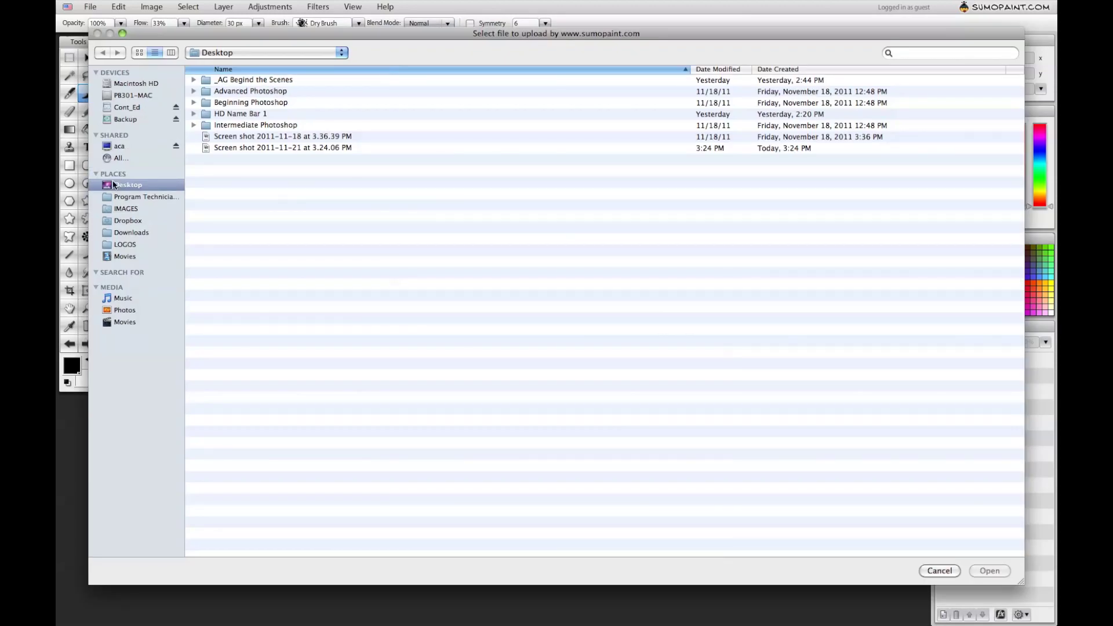
pyautogui.doubleClick(246, 126)
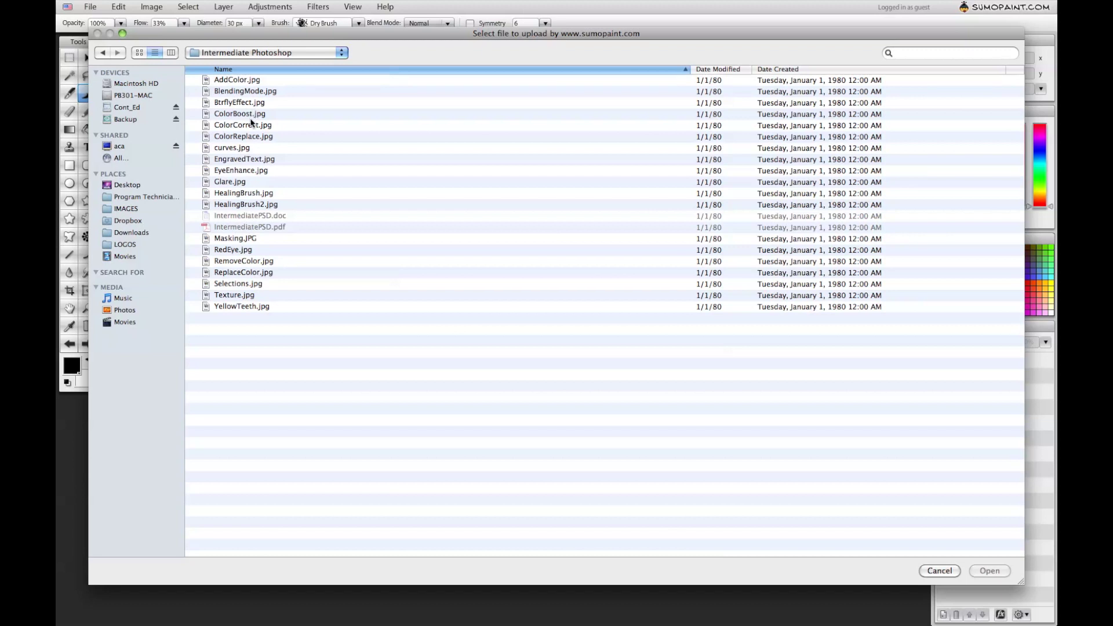
pyautogui.click(238, 146)
pyautogui.press('space')
pyautogui.press('space')
pyautogui.click(990, 571)
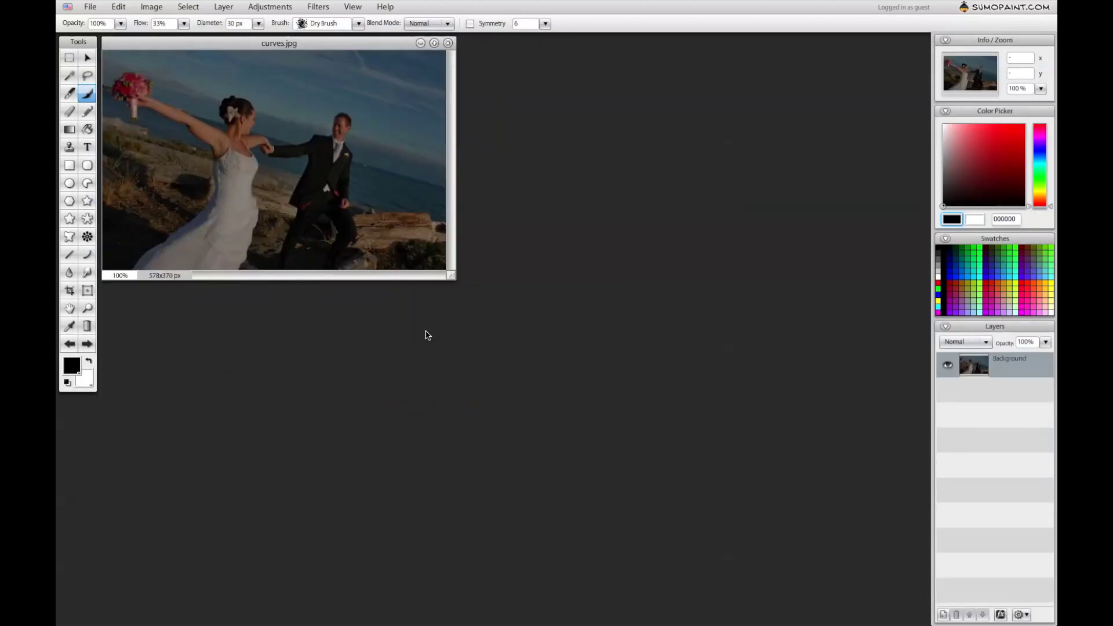
pyautogui.click(434, 43)
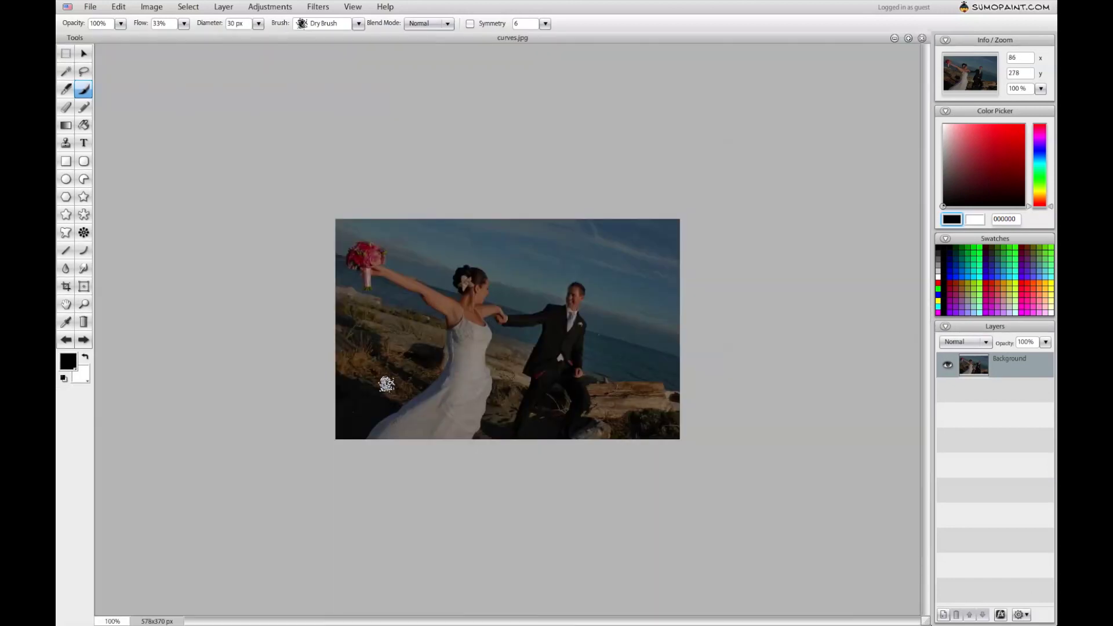
# - Select a rectangular area of the photo covering the groom and part of the bride
pyautogui.click(84, 54)
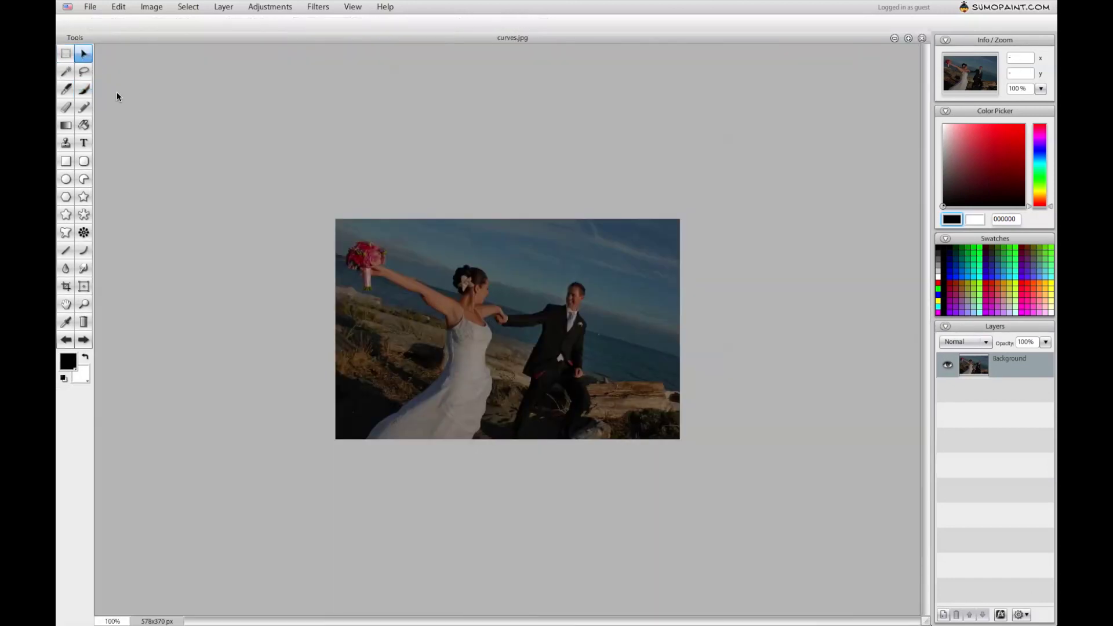
pyautogui.click(66, 54)
pyautogui.moveTo(463, 273); pyautogui.dragTo(631, 440)
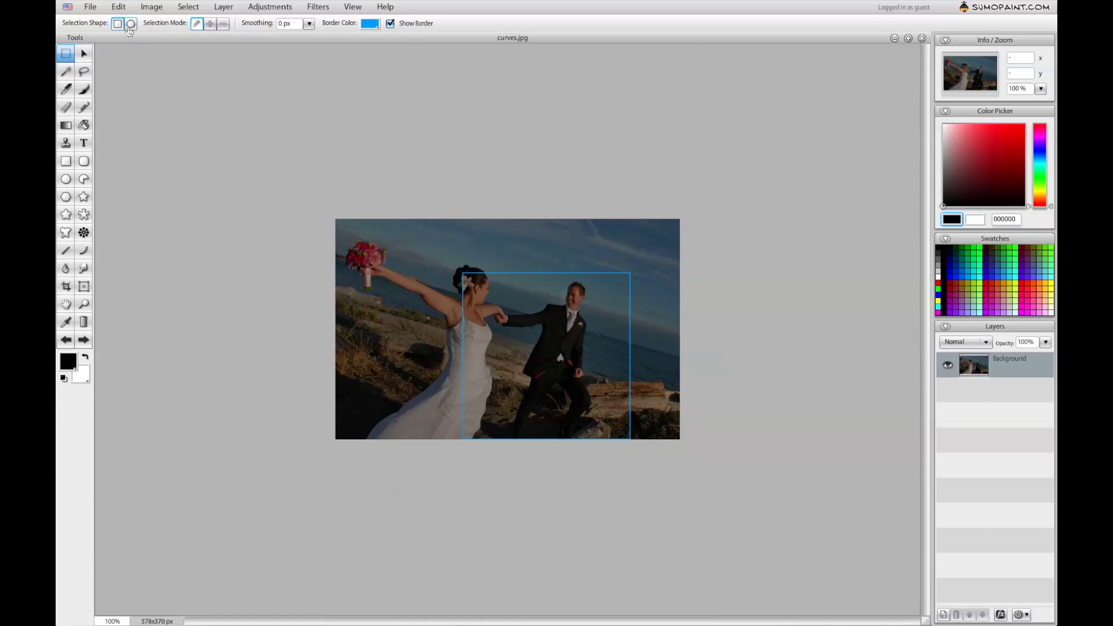
# - Move the selected area up and to the right with the Move tool, and return it to its original place
pyautogui.click(83, 53)
pyautogui.moveTo(553, 359); pyautogui.dragTo(584, 335)
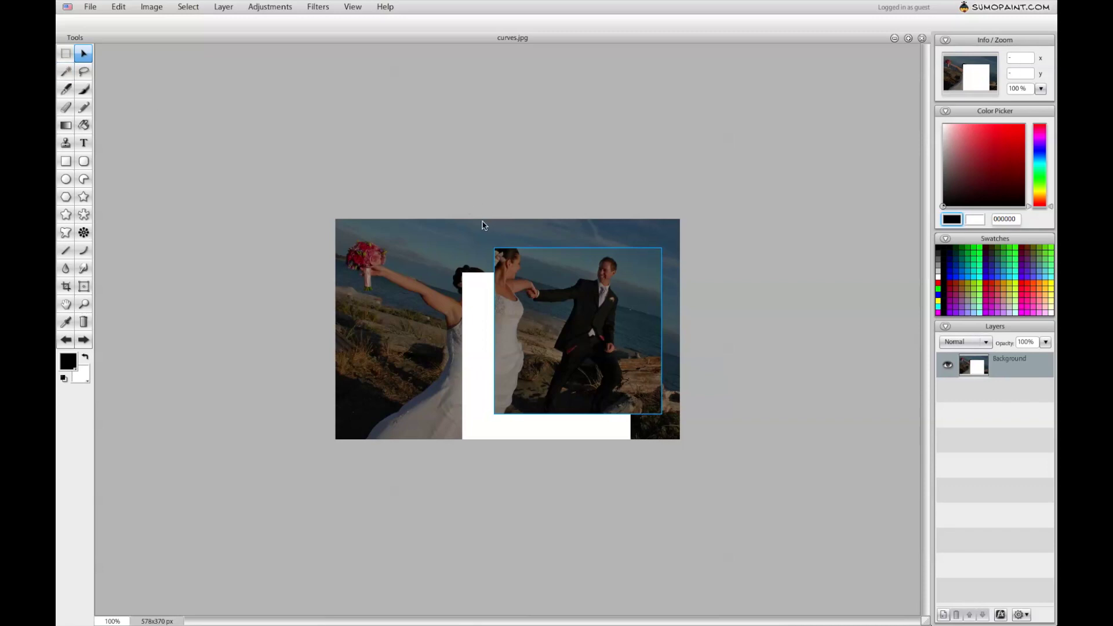
pyautogui.moveTo(566, 309); pyautogui.dragTo(534, 335)
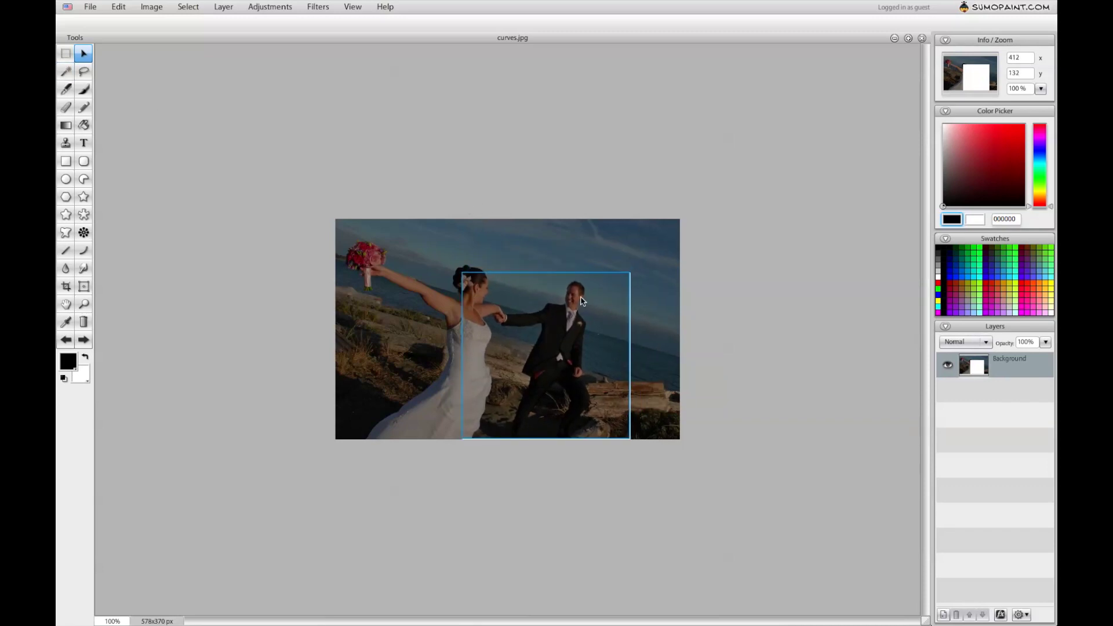
pyautogui.hotkey('shift', 'Up')
pyautogui.hotkey('shift', 'Left')
# - Undo the selection and all moves made to the selected area
pyautogui.click(62, 339)
pyautogui.click(64, 341)
pyautogui.click(63, 342)
pyautogui.click(64, 343)
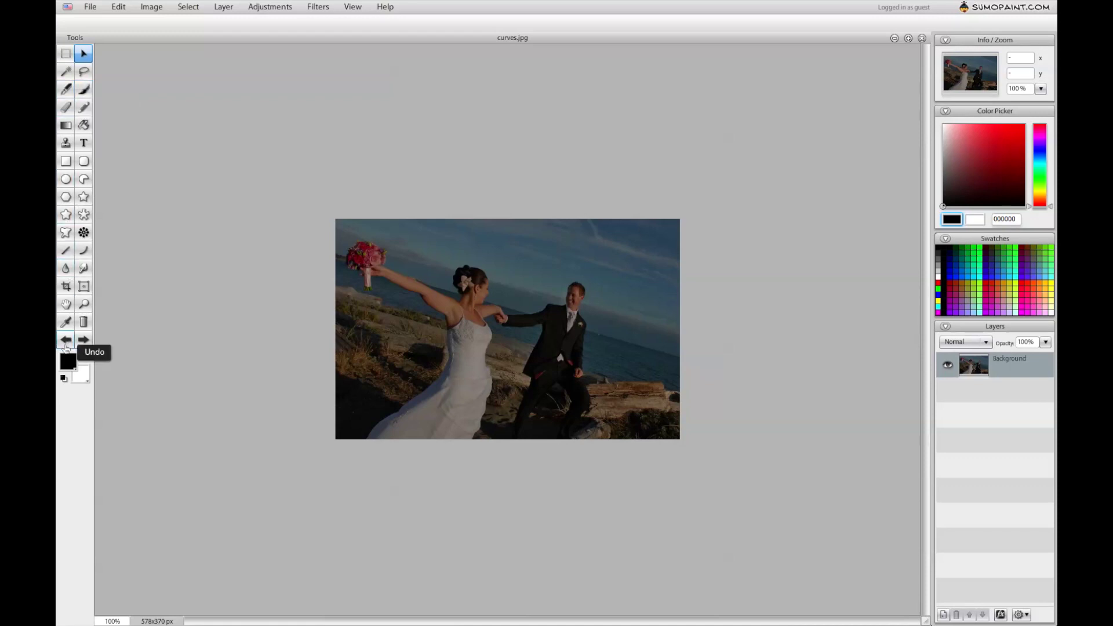
# - Crop the photo around the couple to about 362x370 px and undo the crop
pyautogui.click(66, 286)
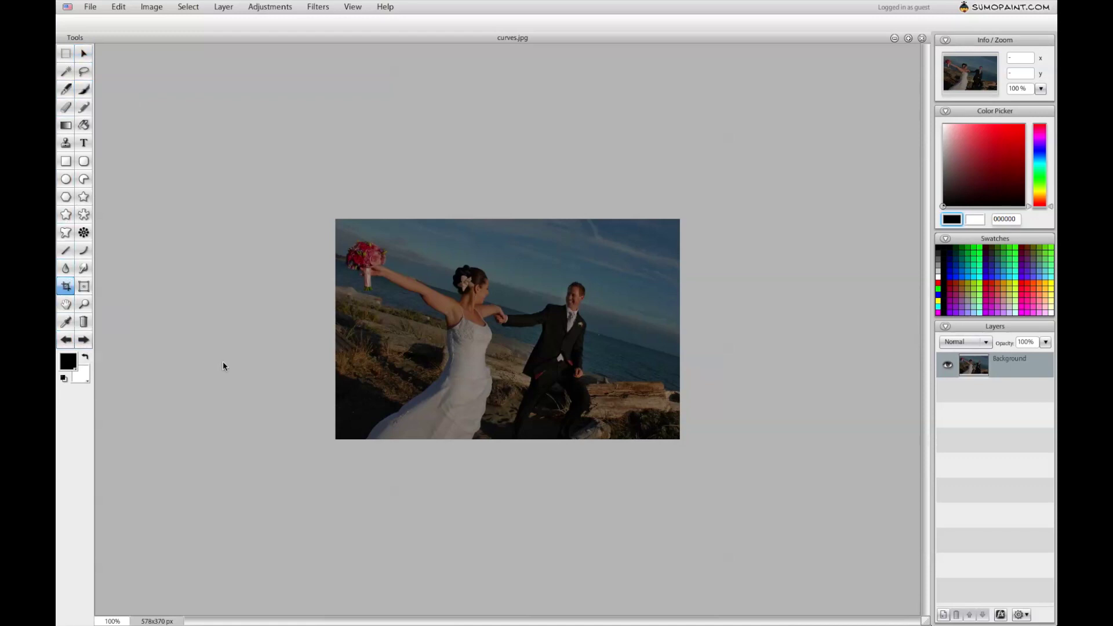
pyautogui.moveTo(409, 220); pyautogui.dragTo(624, 531)
pyautogui.press('Return')
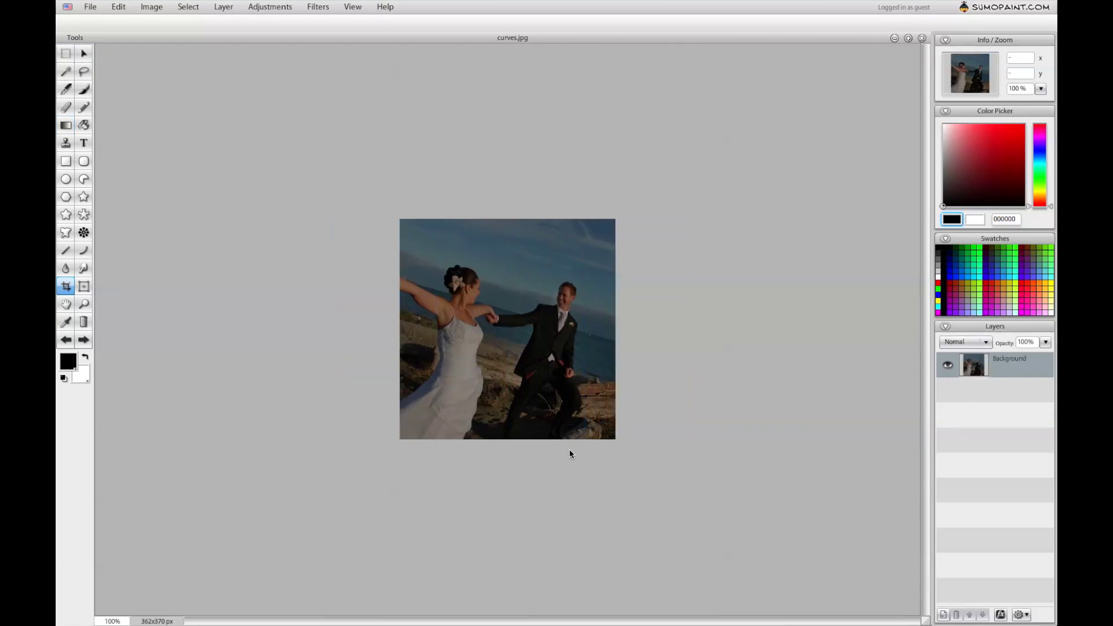
pyautogui.click(84, 53)
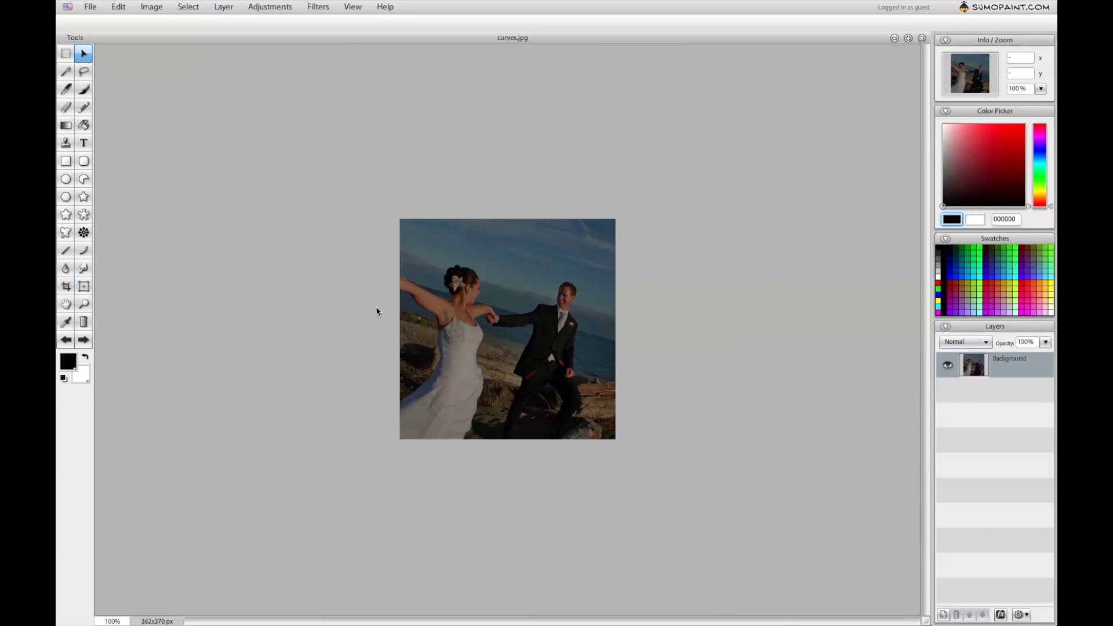
pyautogui.click(67, 340)
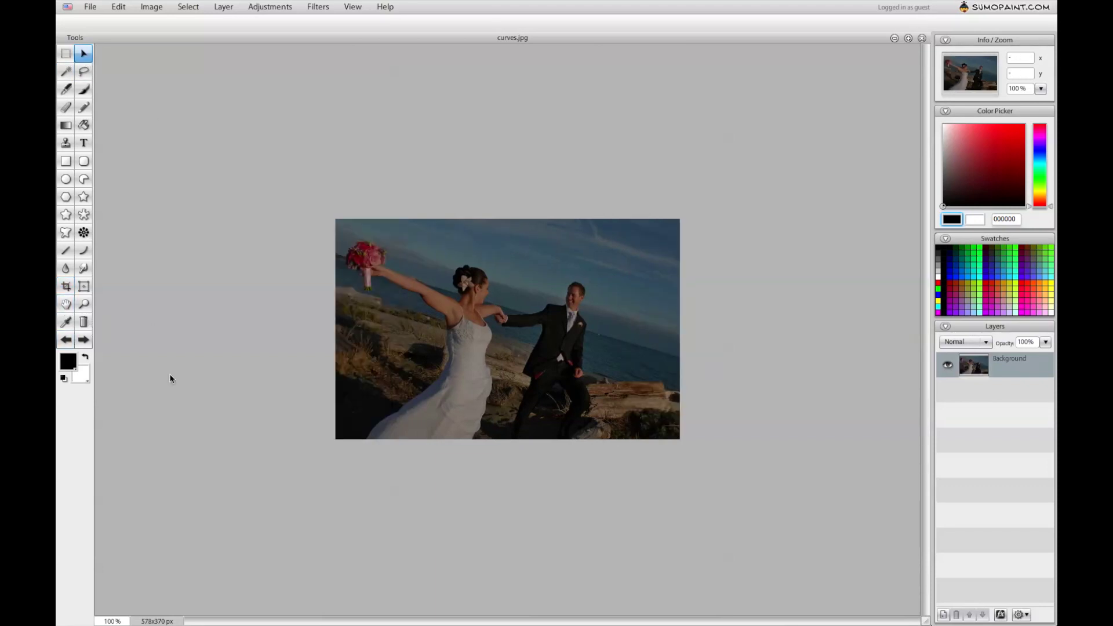
# - Brighten the photo with a Curves adjustment on the RGB channel, raising the midtones strongly and lowering the highlight end point
pyautogui.click(264, 10)
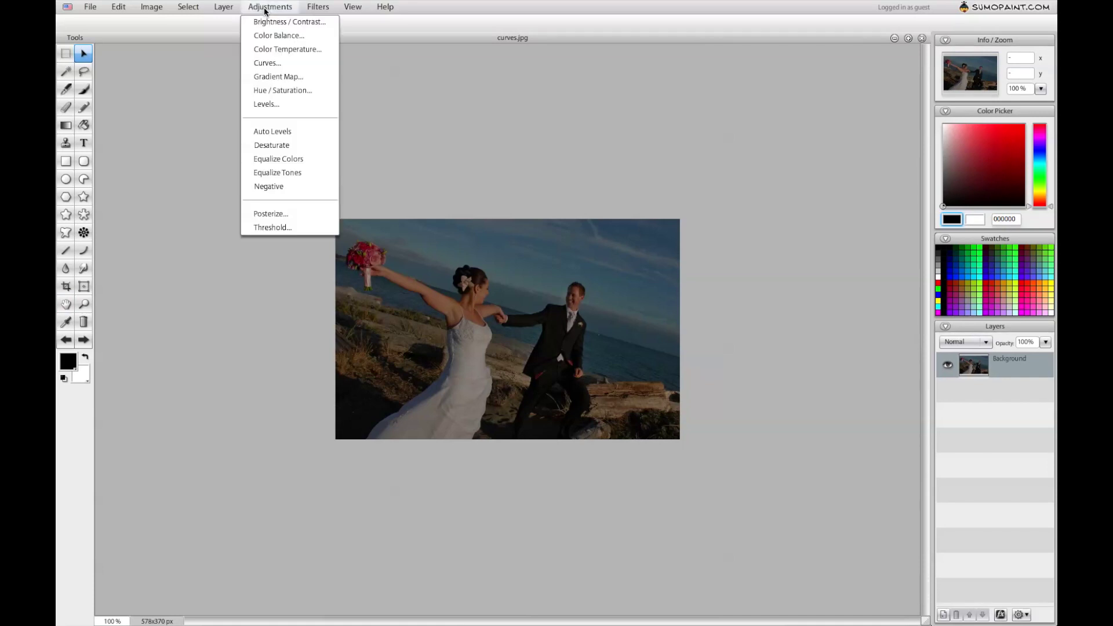
pyautogui.click(287, 63)
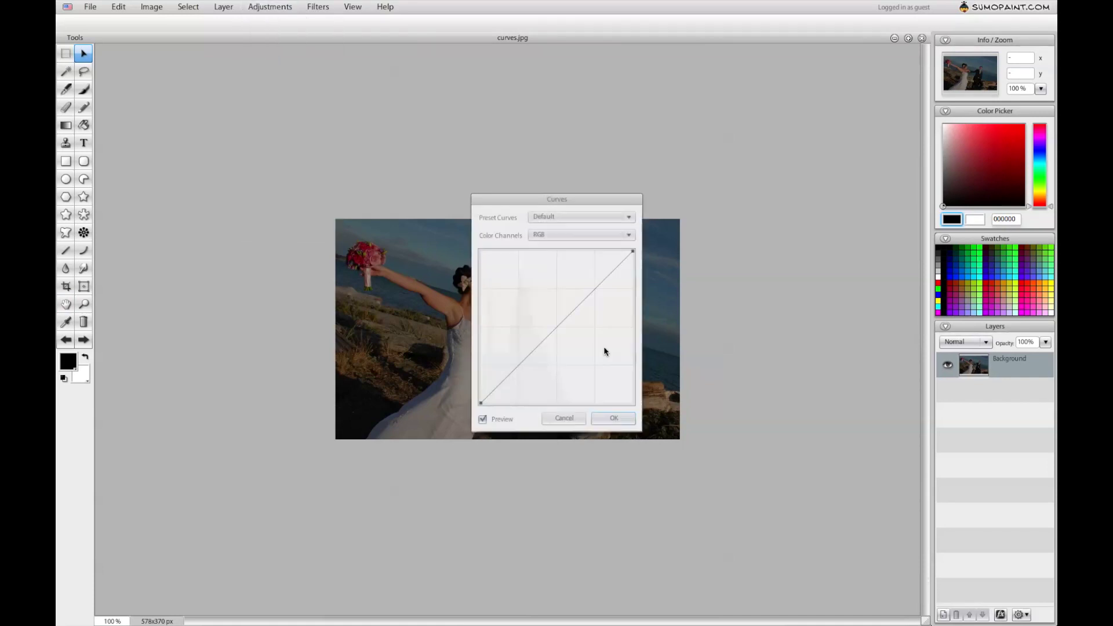
pyautogui.moveTo(569, 196); pyautogui.dragTo(805, 130)
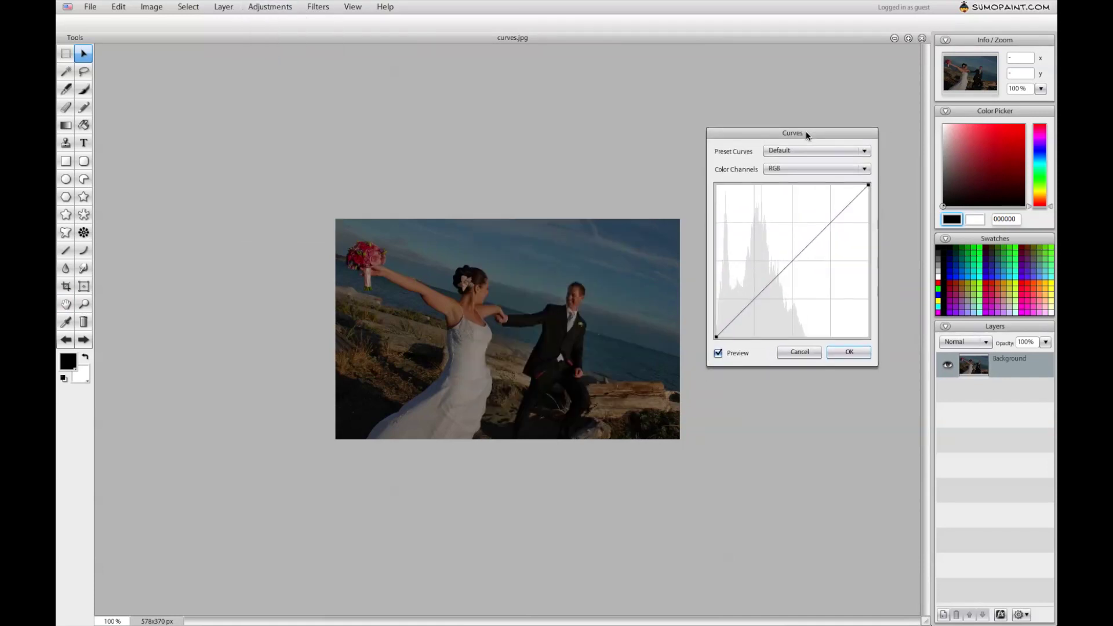
pyautogui.click(864, 169)
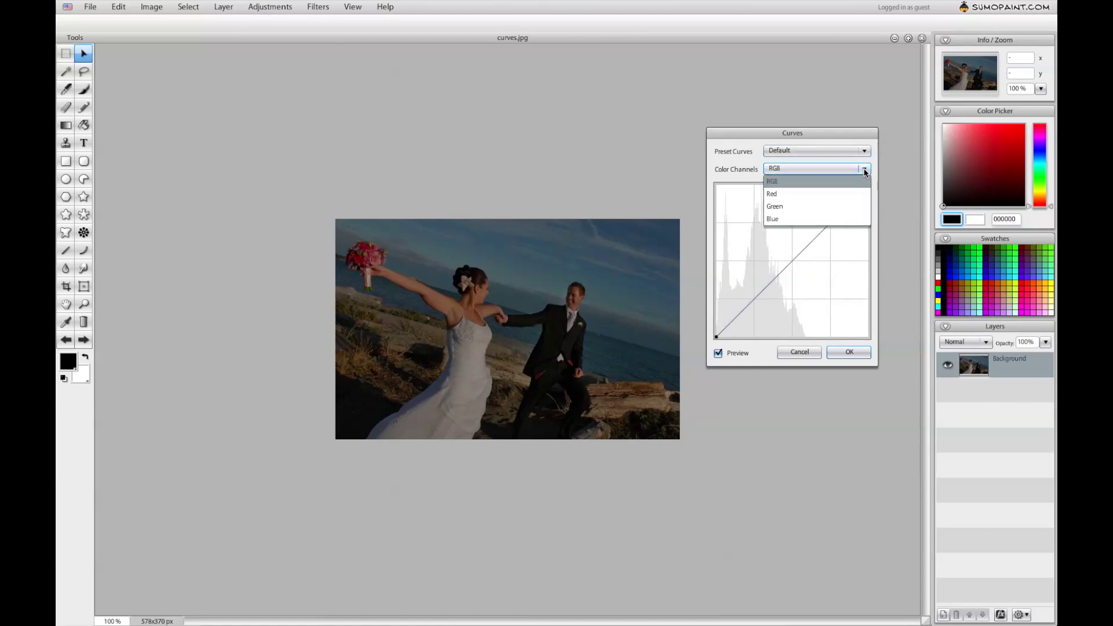
pyautogui.click(864, 169)
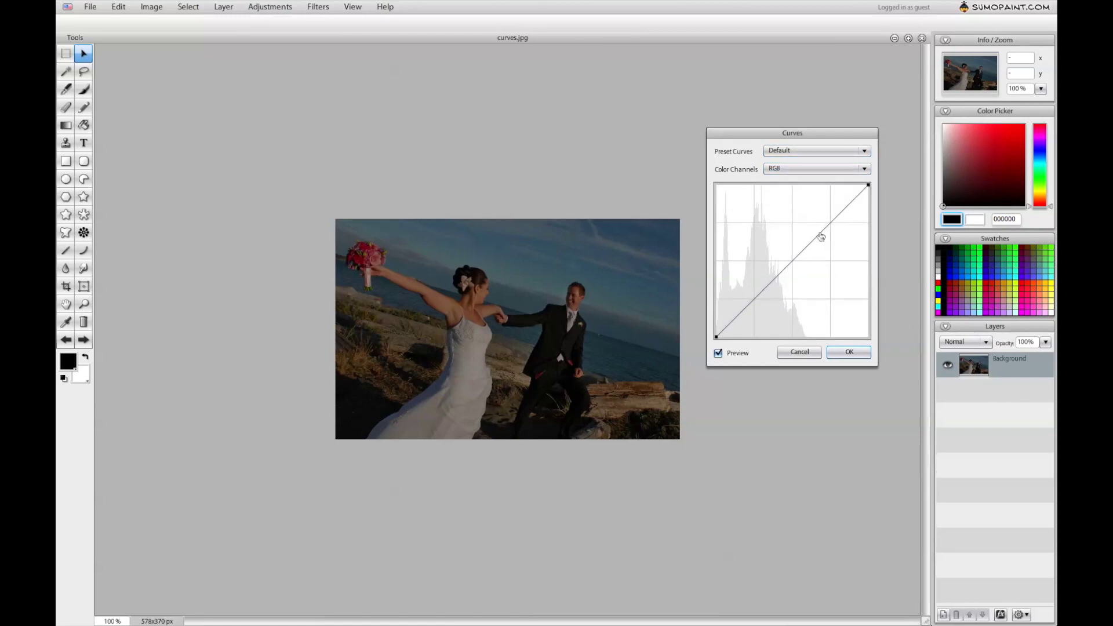
pyautogui.moveTo(820, 233); pyautogui.dragTo(783, 211)
pyautogui.moveTo(868, 186); pyautogui.dragTo(870, 226)
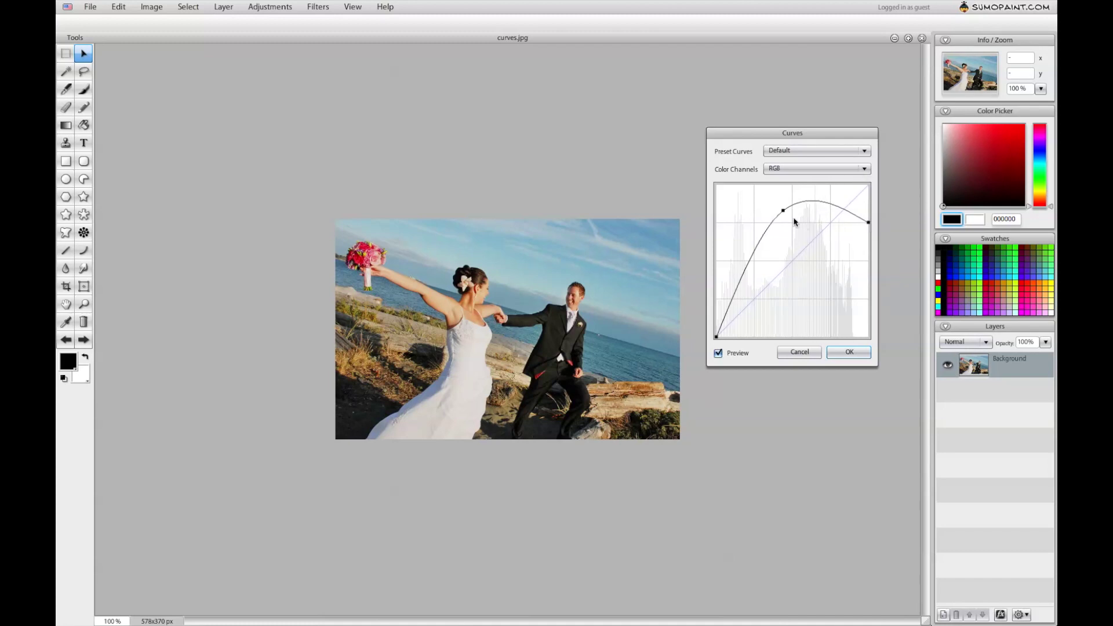
pyautogui.moveTo(784, 215); pyautogui.dragTo(784, 211)
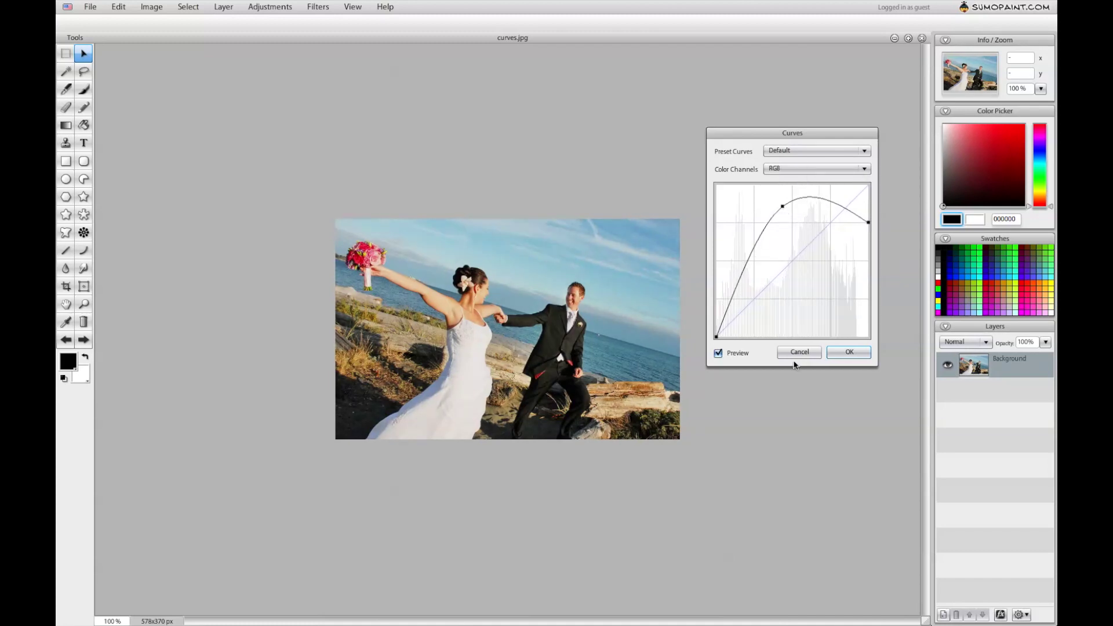
pyautogui.click(849, 354)
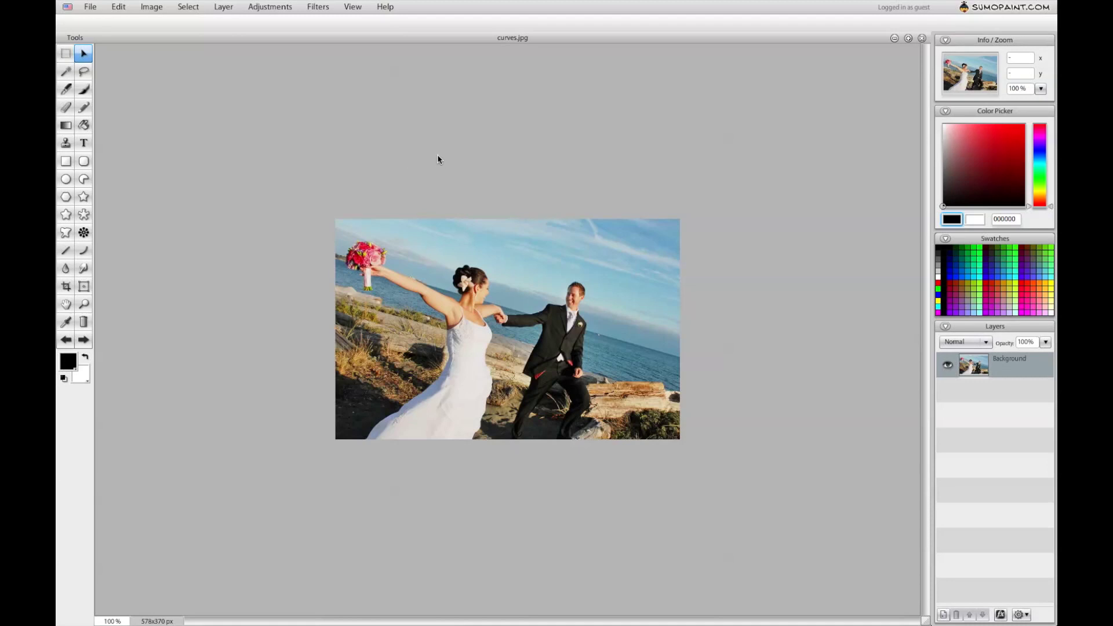
# - Increase the photo's contrast with Levels by moving the black and white input points slightly inward on the RGB channel
pyautogui.click(270, 6)
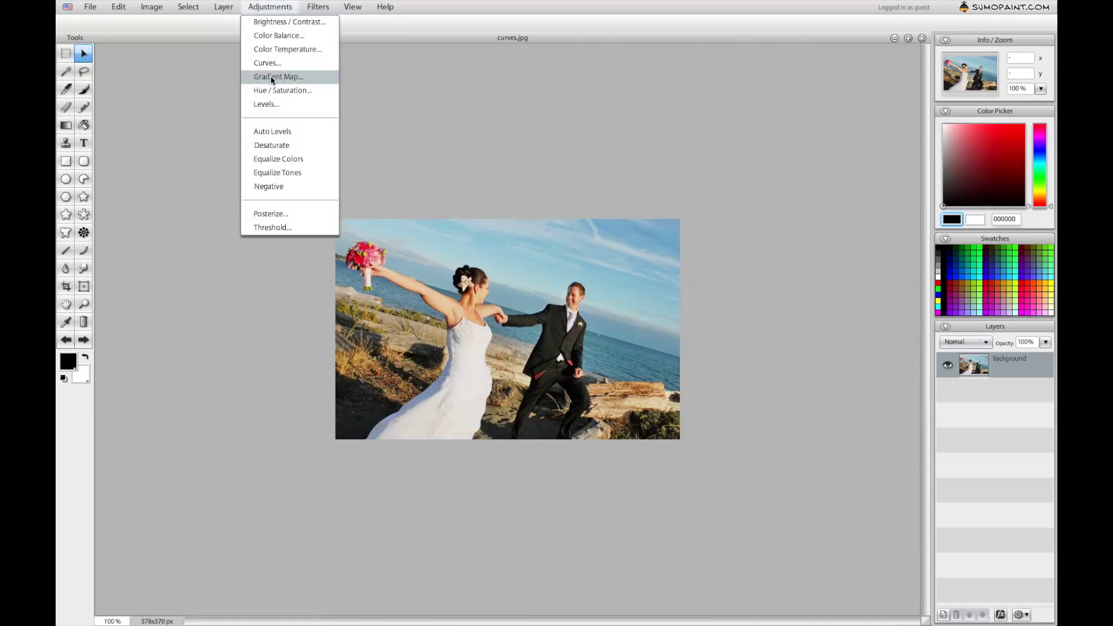
pyautogui.click(270, 106)
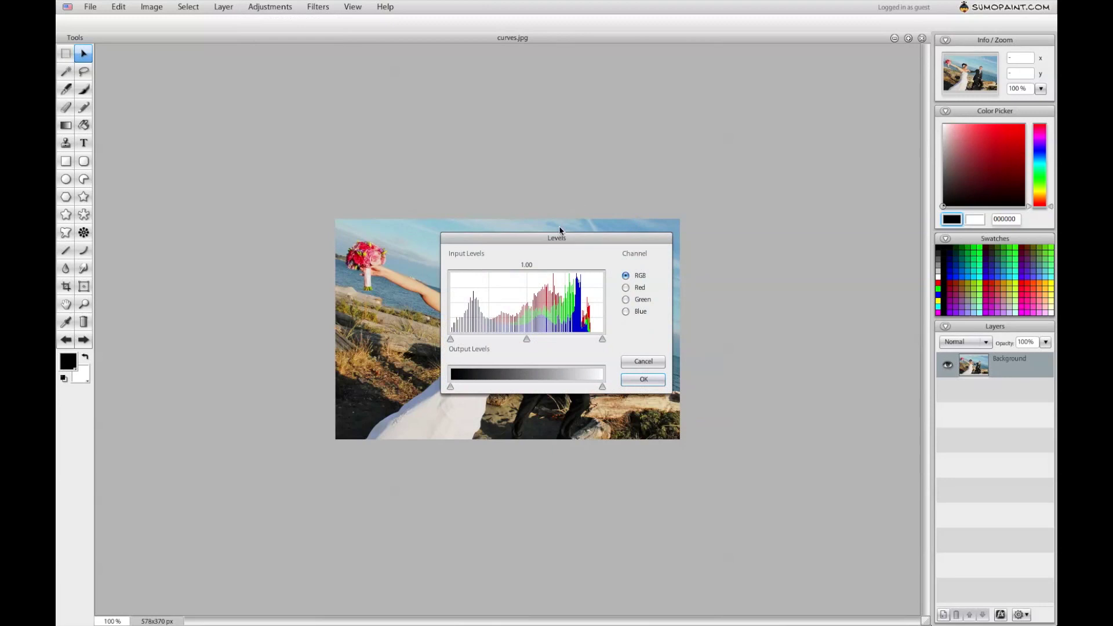
pyautogui.moveTo(559, 237); pyautogui.dragTo(734, 51)
pyautogui.moveTo(626, 158); pyautogui.dragTo(634, 157)
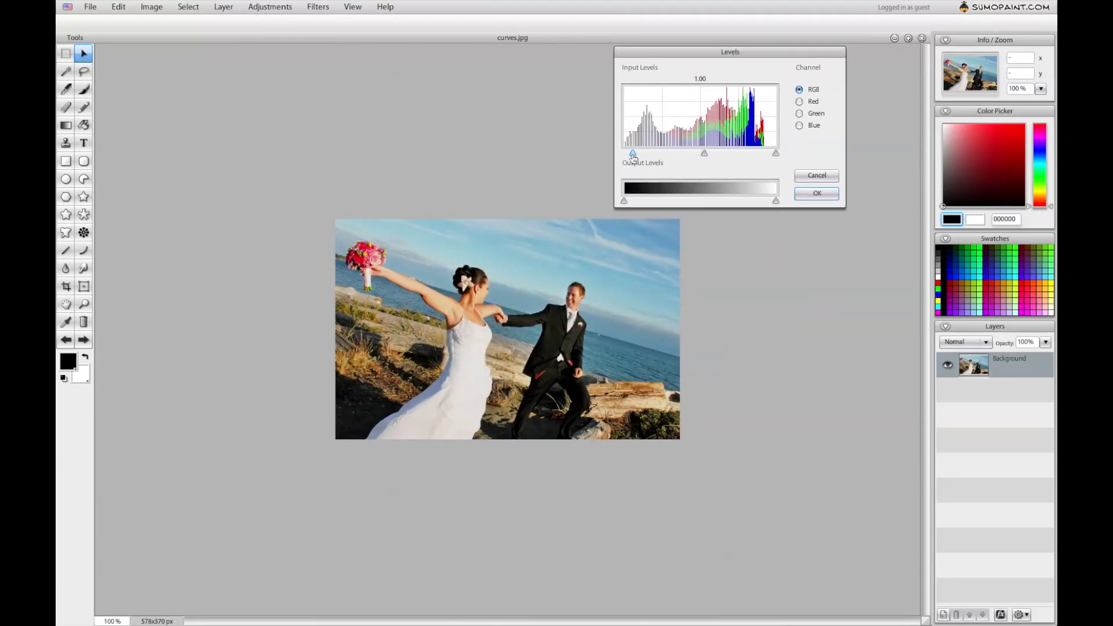
pyautogui.moveTo(777, 156); pyautogui.dragTo(767, 156)
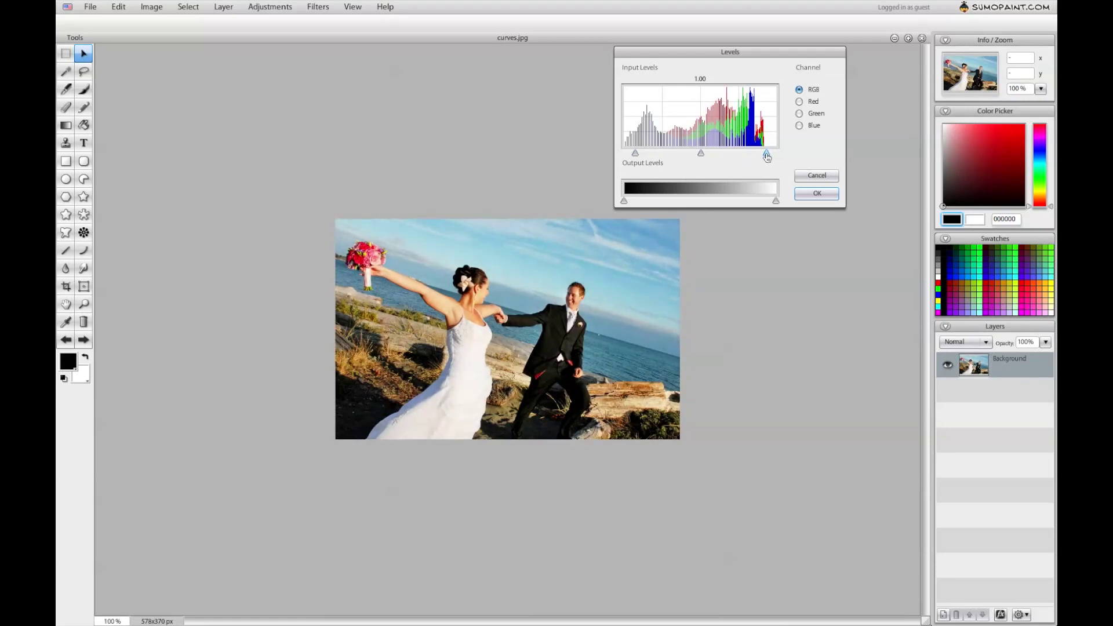
pyautogui.click(822, 193)
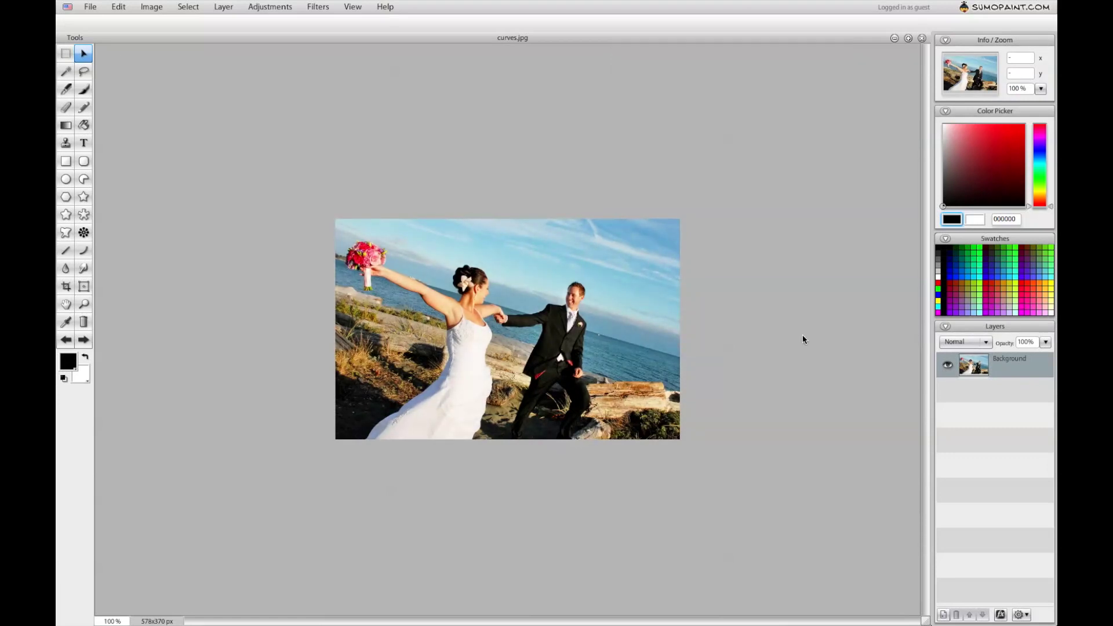
# - Desaturate the photo to black and white and undo the desaturation
pyautogui.click(285, 7)
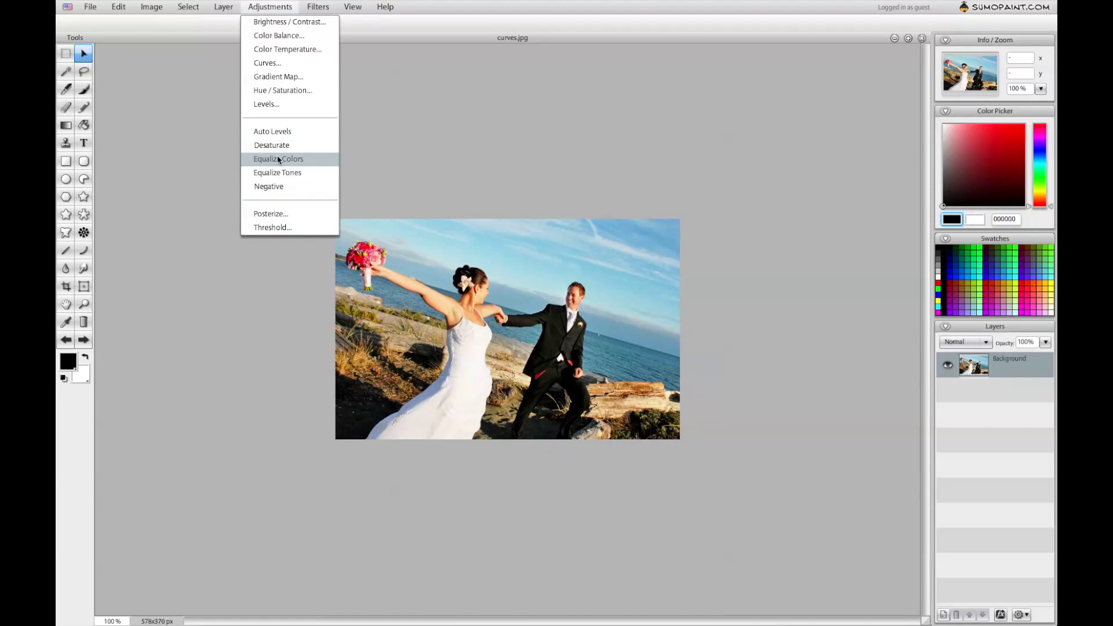
pyautogui.click(261, 147)
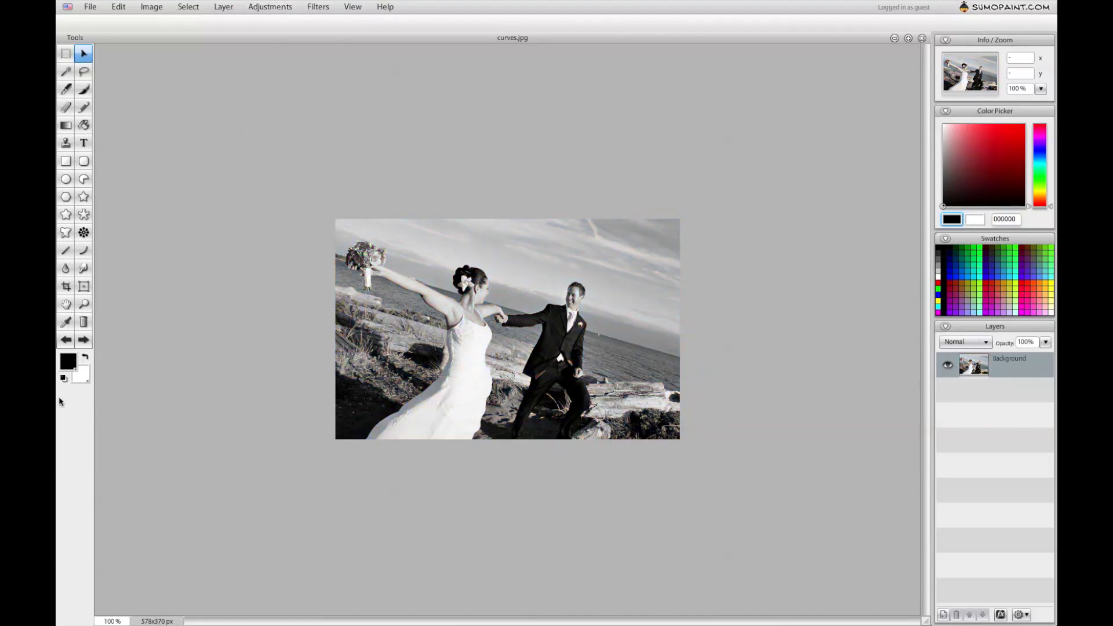
pyautogui.click(65, 346)
pyautogui.click(64, 346)
pyautogui.click(88, 343)
pyautogui.click(88, 343)
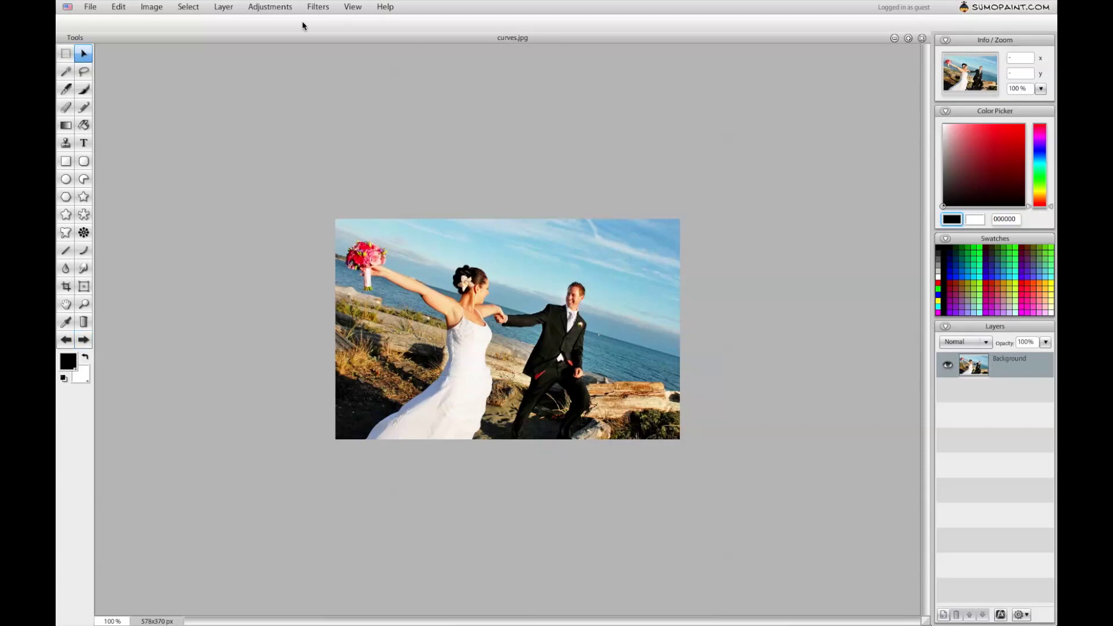
# - Raise the photo's saturation slightly with a Hue/Saturation adjustment
pyautogui.click(270, 7)
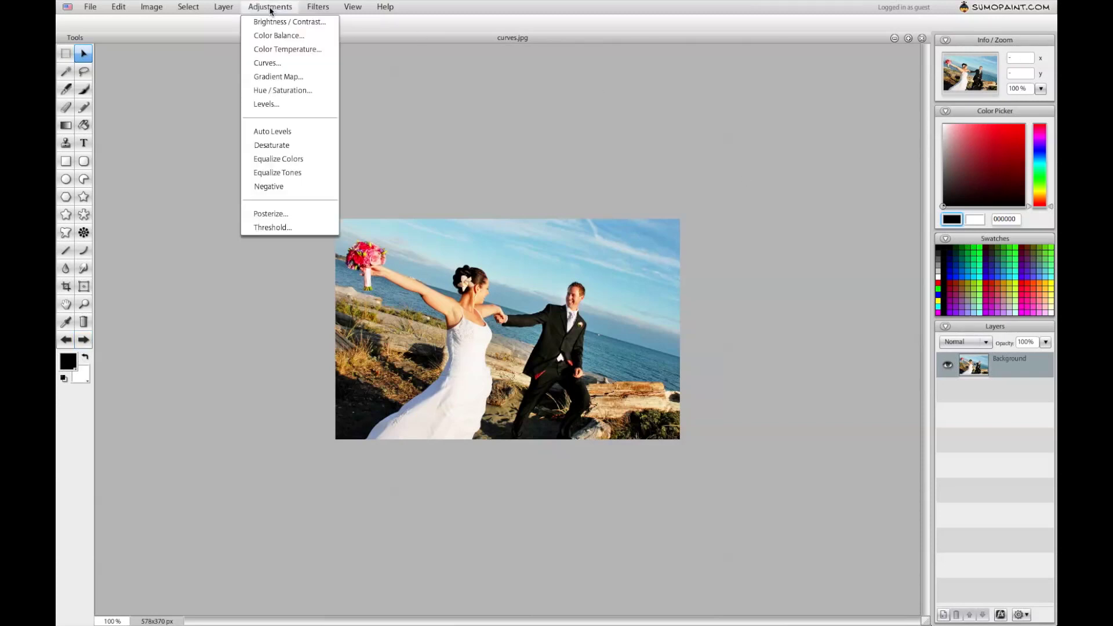
pyautogui.click(277, 90)
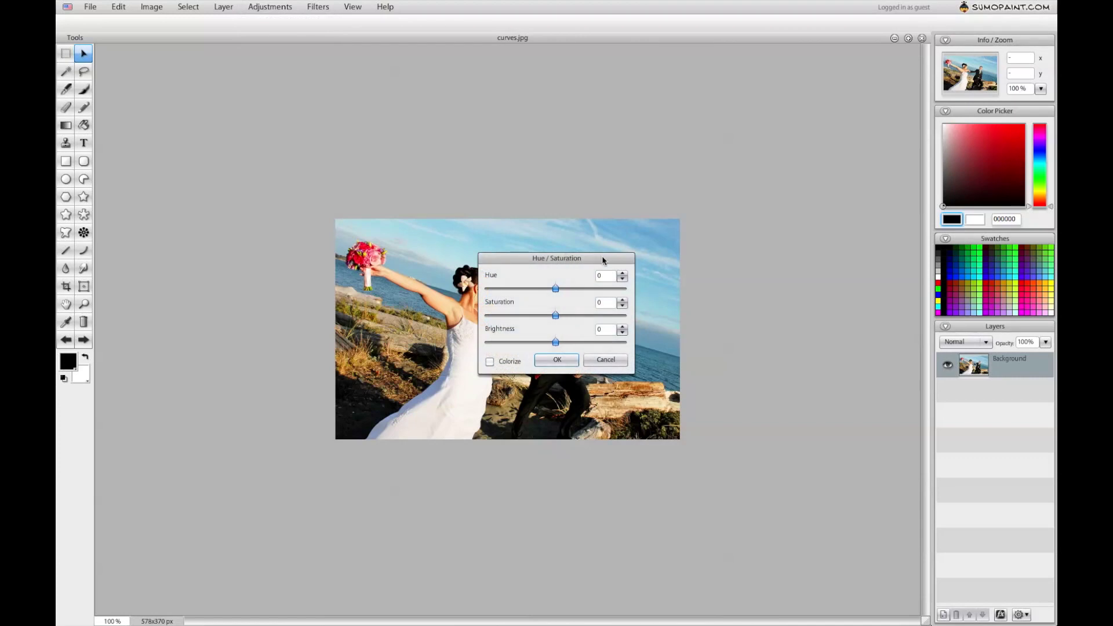
pyautogui.moveTo(603, 261); pyautogui.dragTo(851, 75)
pyautogui.moveTo(803, 129)
pyautogui.mouseDown()
pyautogui.moveTo(822, 132)
pyautogui.moveTo(812, 133)
pyautogui.moveTo(801, 101)
pyautogui.moveTo(792, 111)
pyautogui.moveTo(765, 104)
pyautogui.moveTo(805, 107)
pyautogui.moveTo(809, 130)
pyautogui.mouseUp()
pyautogui.click(803, 174)
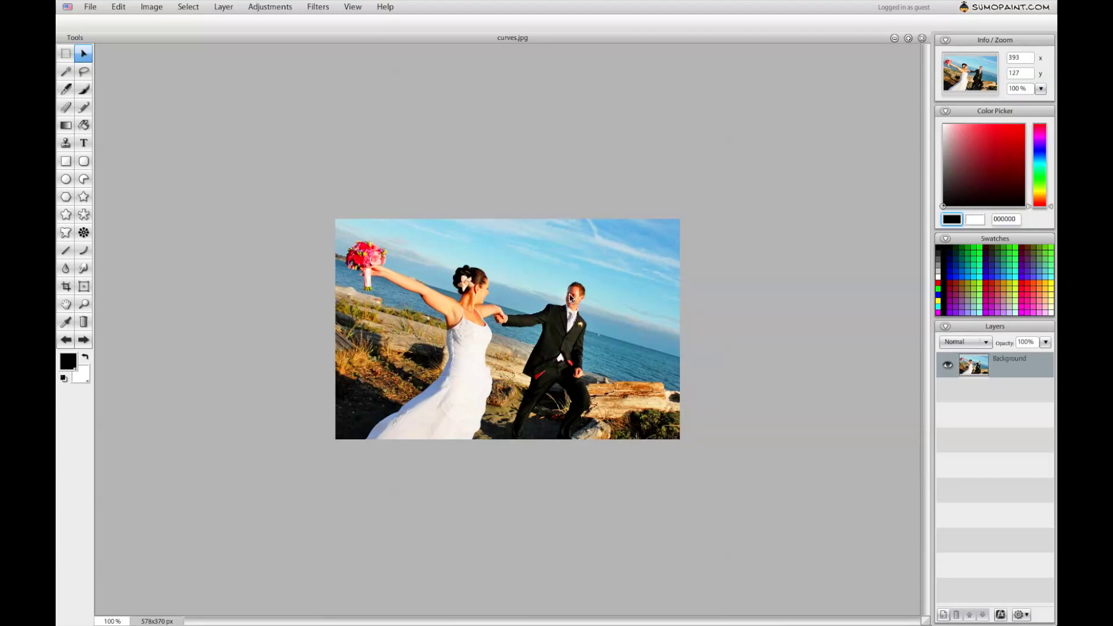
# - Apply Auto Levels to the wedding photo
pyautogui.click(270, 6)
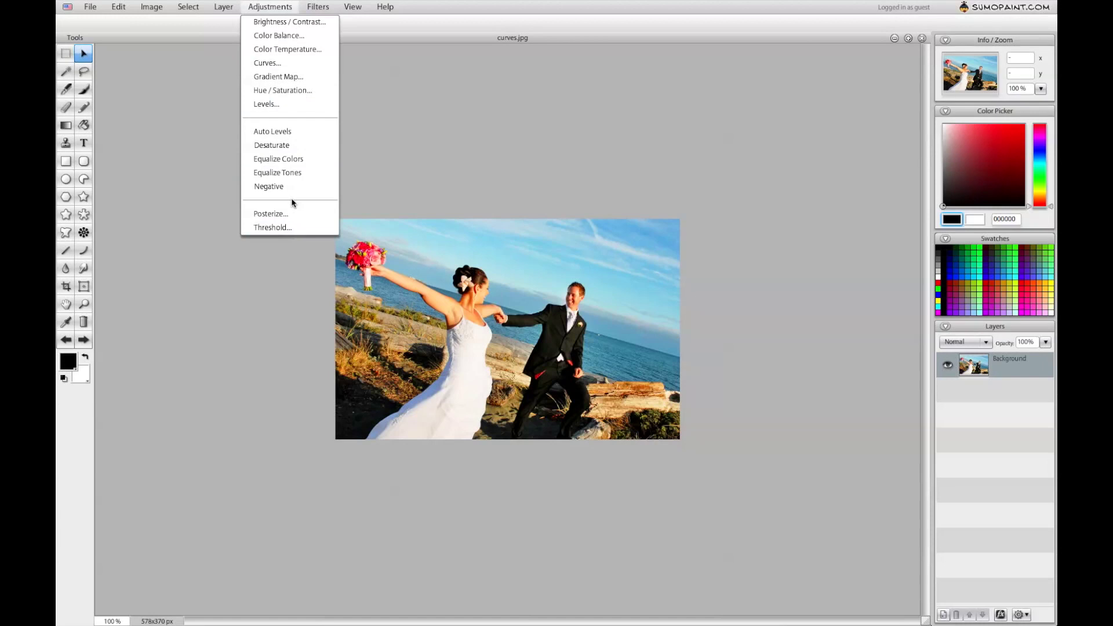
pyautogui.click(413, 165)
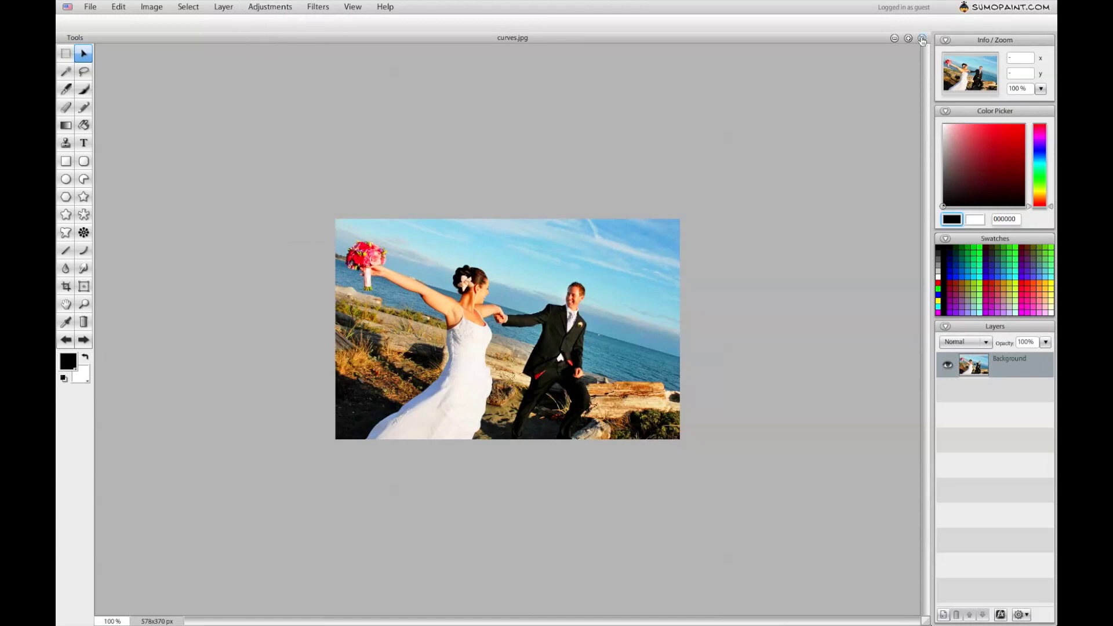
pyautogui.click(284, 9)
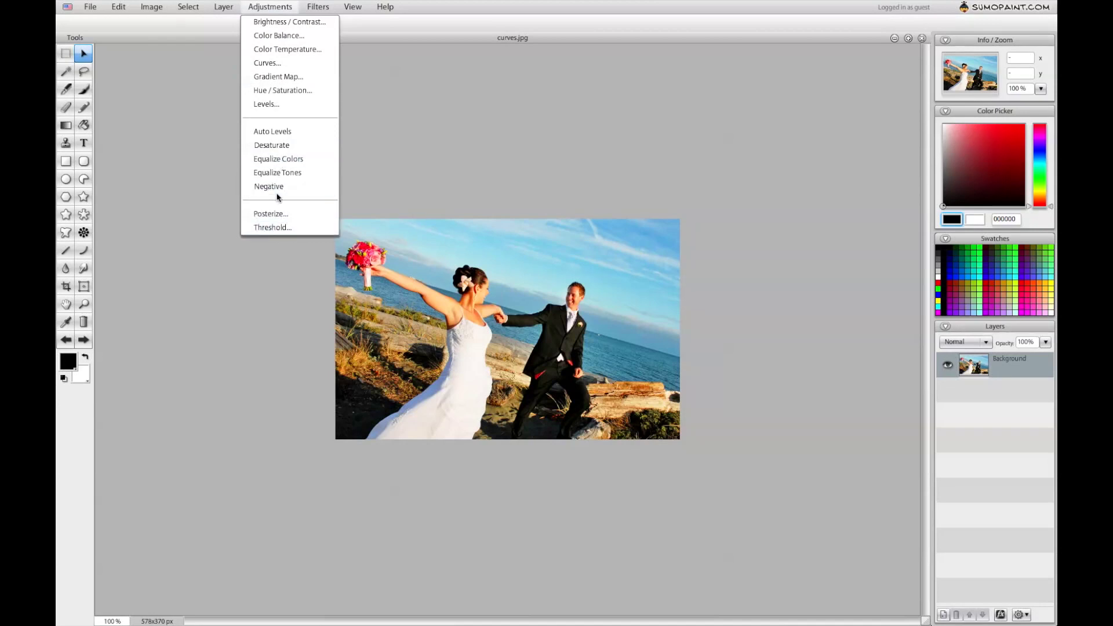
pyautogui.click(293, 132)
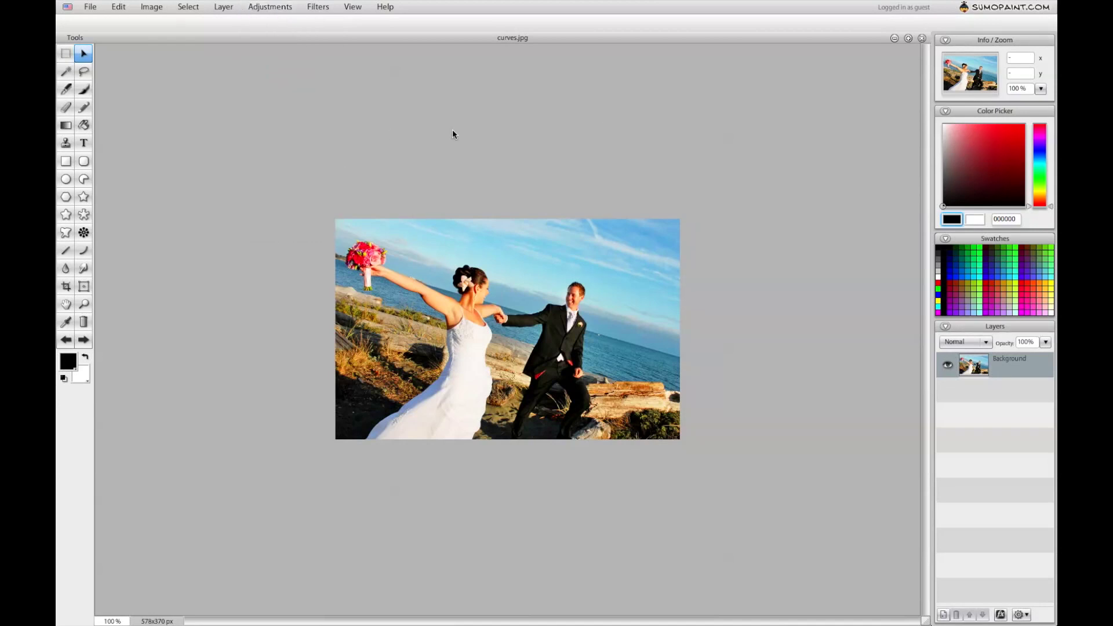
# - Close curves.jpg without saving, and open HealingBrush.jpg from the Intermediate Photoshop folder in a maximized window
pyautogui.click(922, 39)
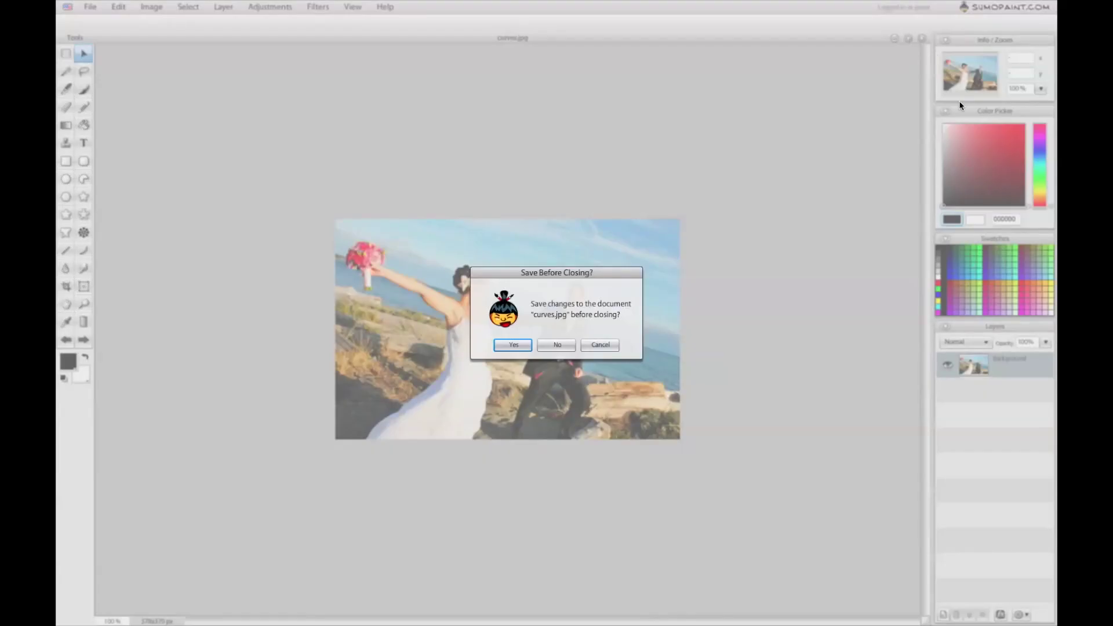
pyautogui.click(556, 345)
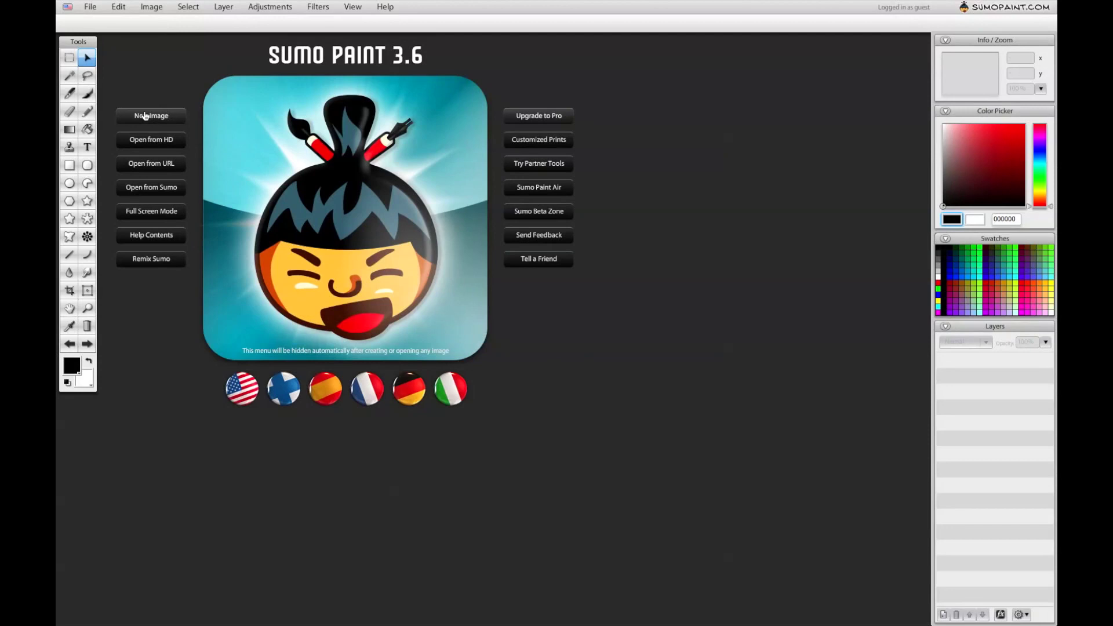
pyautogui.click(164, 146)
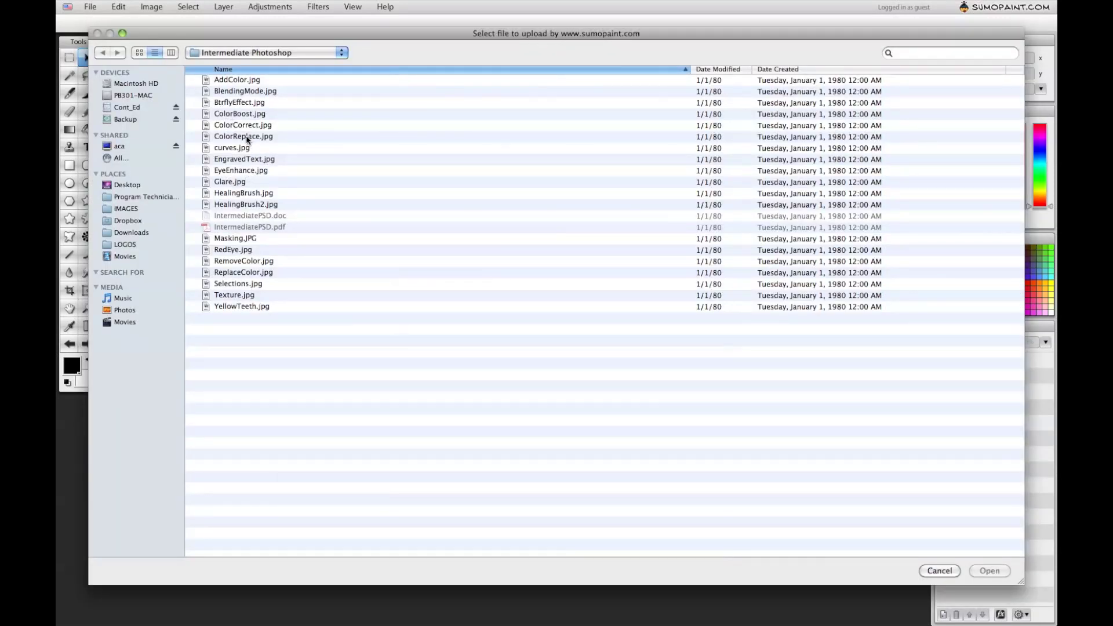
pyautogui.click(242, 192)
pyautogui.press('space')
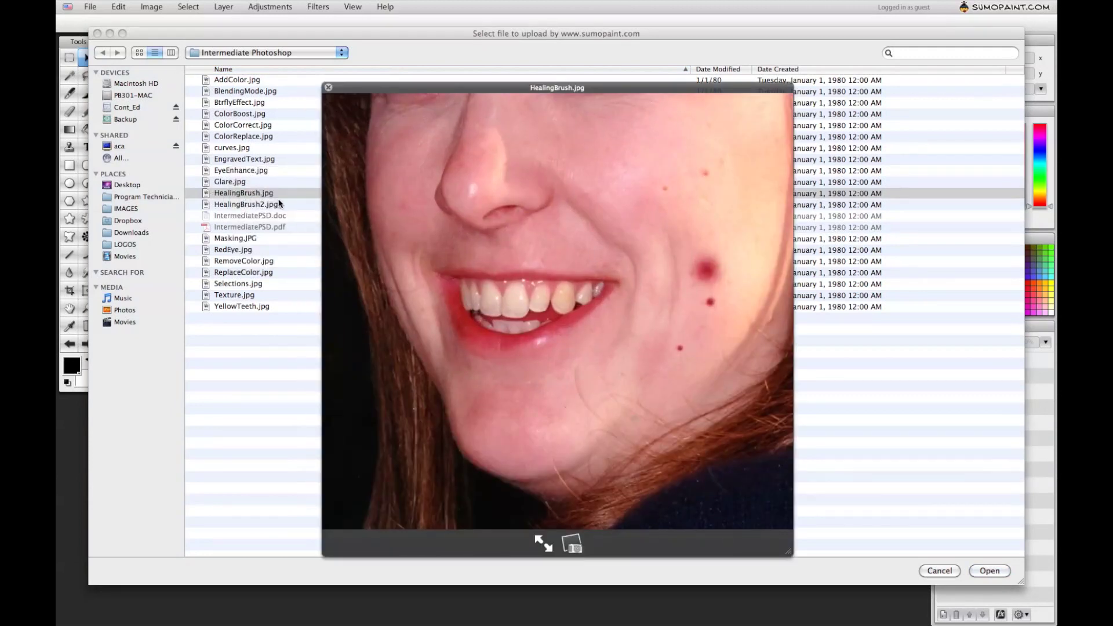
pyautogui.press('space')
pyautogui.click(989, 571)
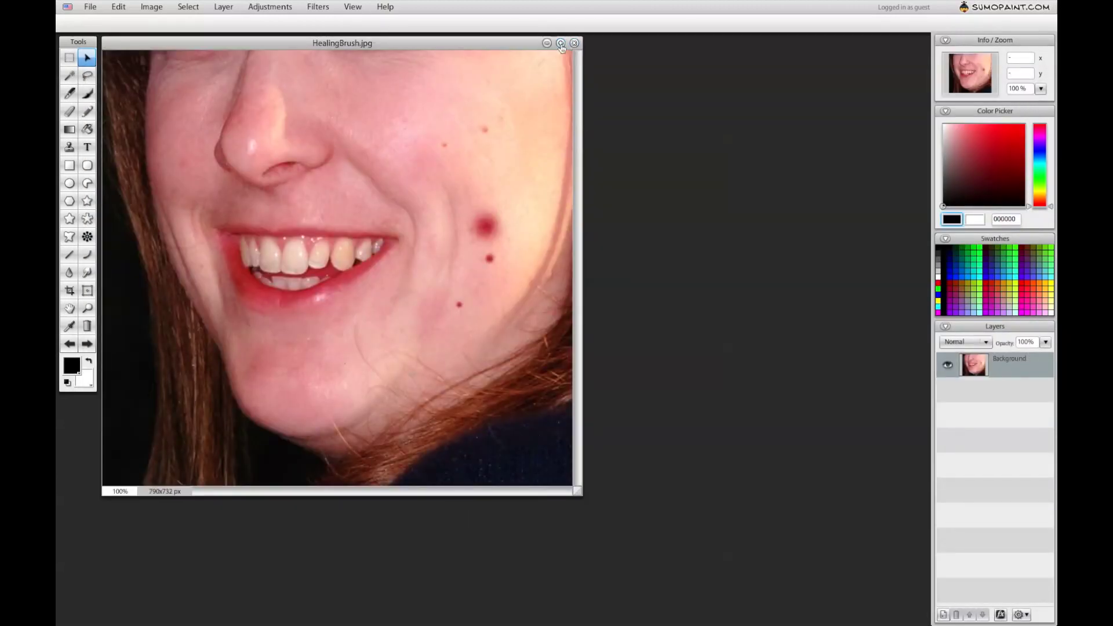
pyautogui.click(560, 44)
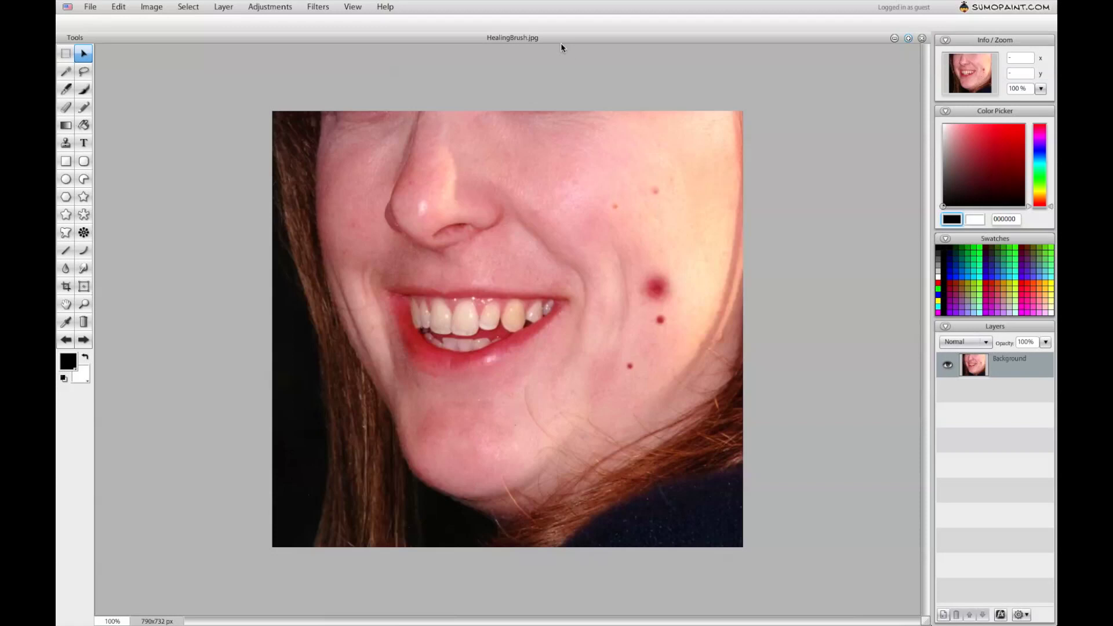
# - Choose the Clone Stamp tool with the Air Brush 3 brush
pyautogui.click(66, 144)
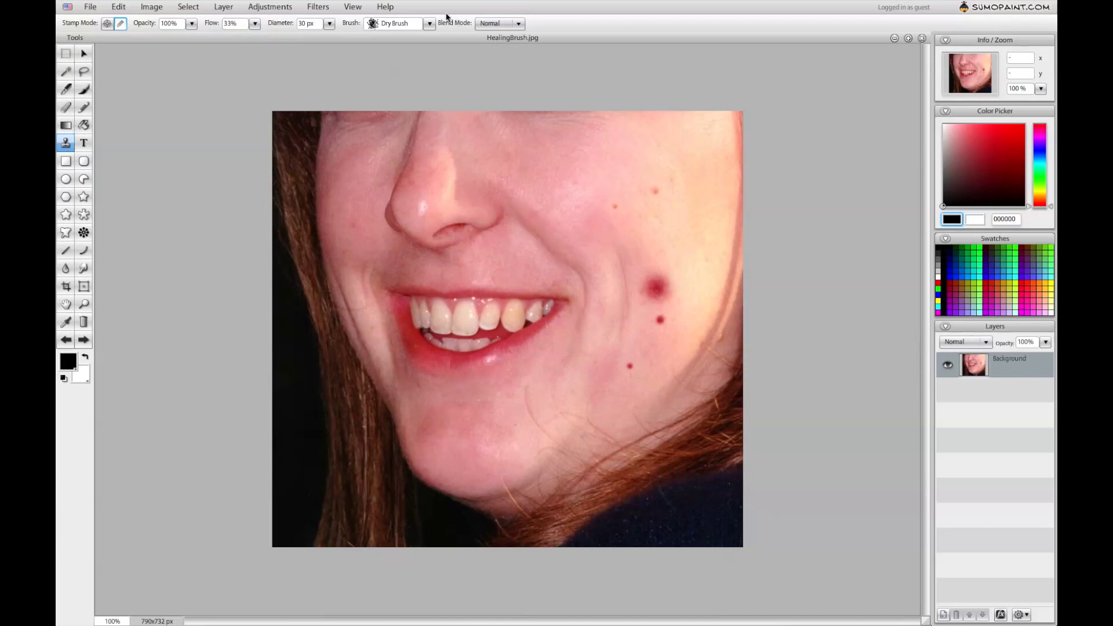
pyautogui.click(429, 25)
pyautogui.click(300, 84)
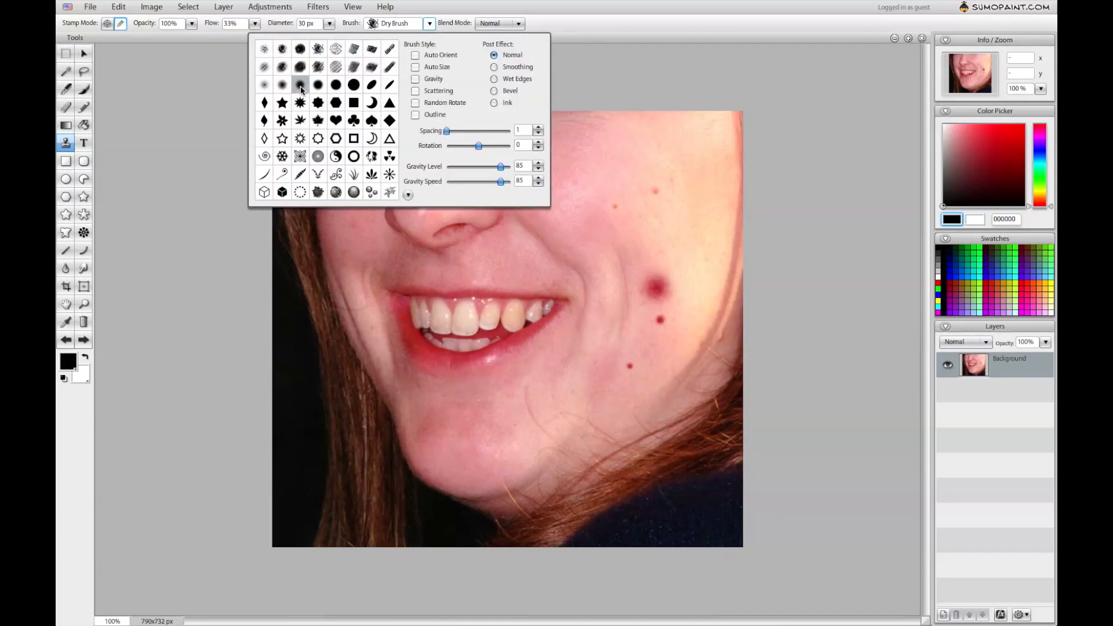
# - Clone clean skin over the two faint spots on the upper cheek and the small dark spot on the lower cheek
pyautogui.click(675, 198)
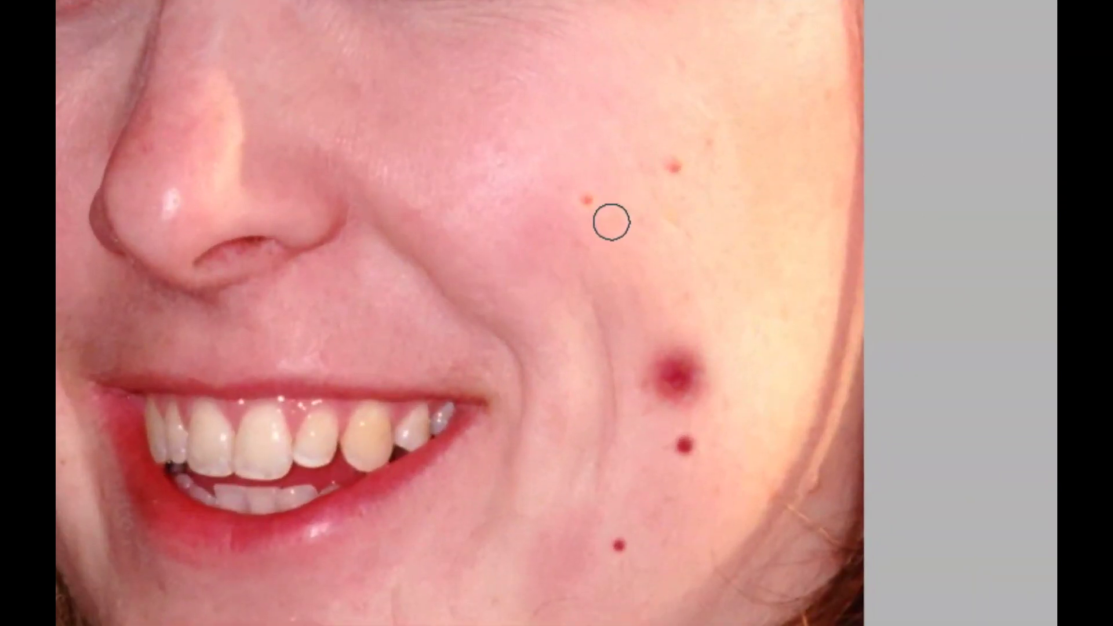
pyautogui.click(588, 201)
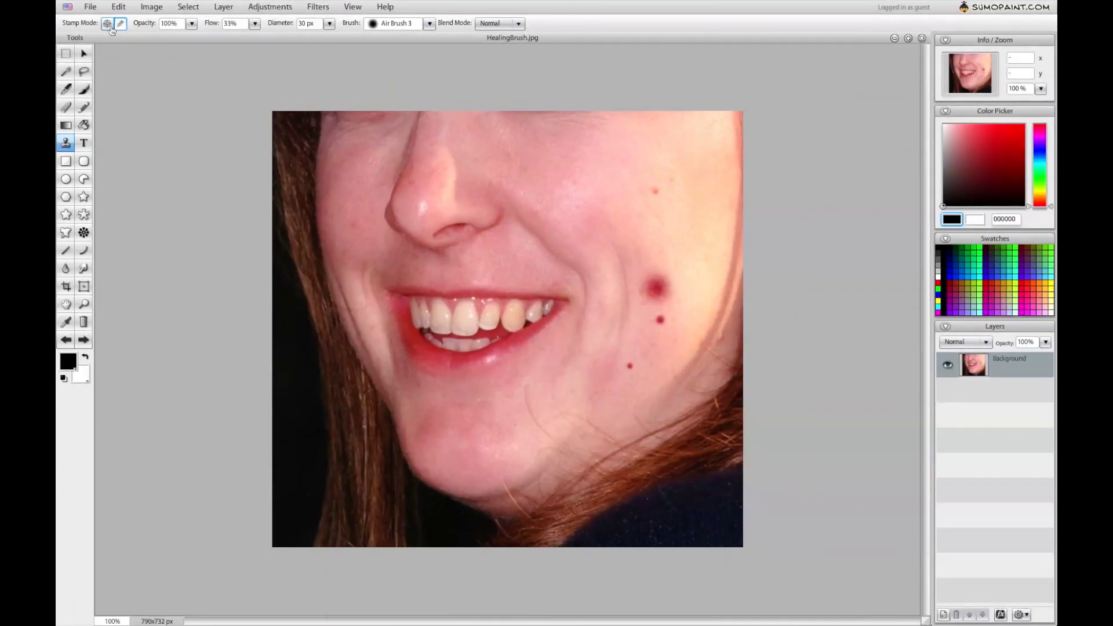
pyautogui.click(108, 24)
pyautogui.click(665, 192)
pyautogui.moveTo(646, 184); pyautogui.dragTo(649, 189)
pyautogui.moveTo(637, 371); pyautogui.dragTo(634, 366)
# - Clone clean skin from beside it over the small dark spot directly below the large mole
pyautogui.click(107, 24)
pyautogui.click(675, 320)
pyautogui.moveTo(658, 305); pyautogui.dragTo(658, 321)
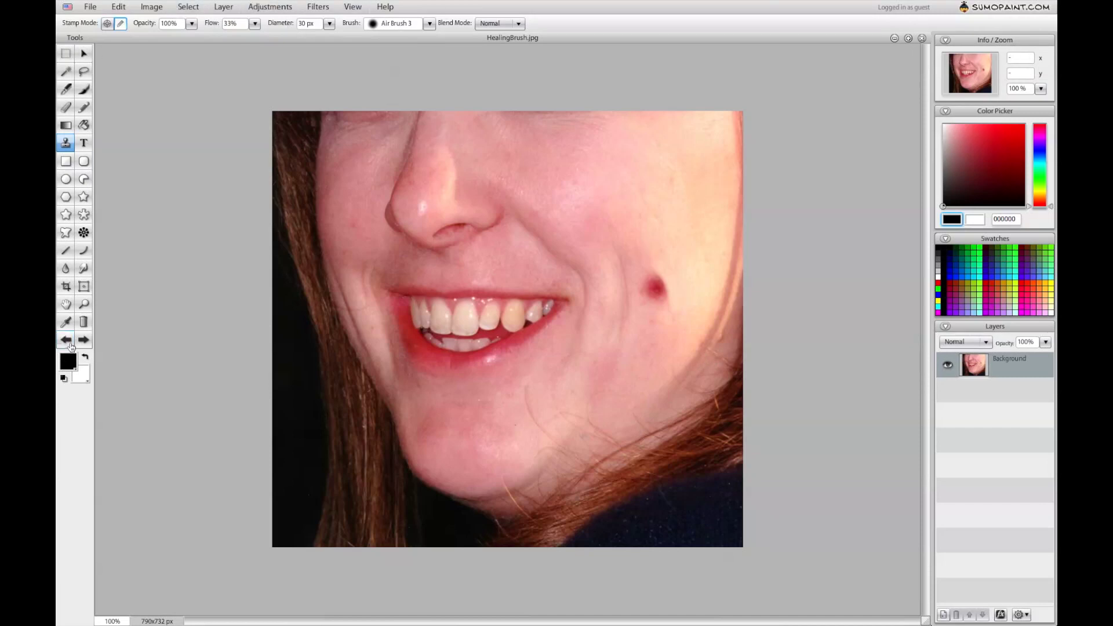
pyautogui.click(108, 26)
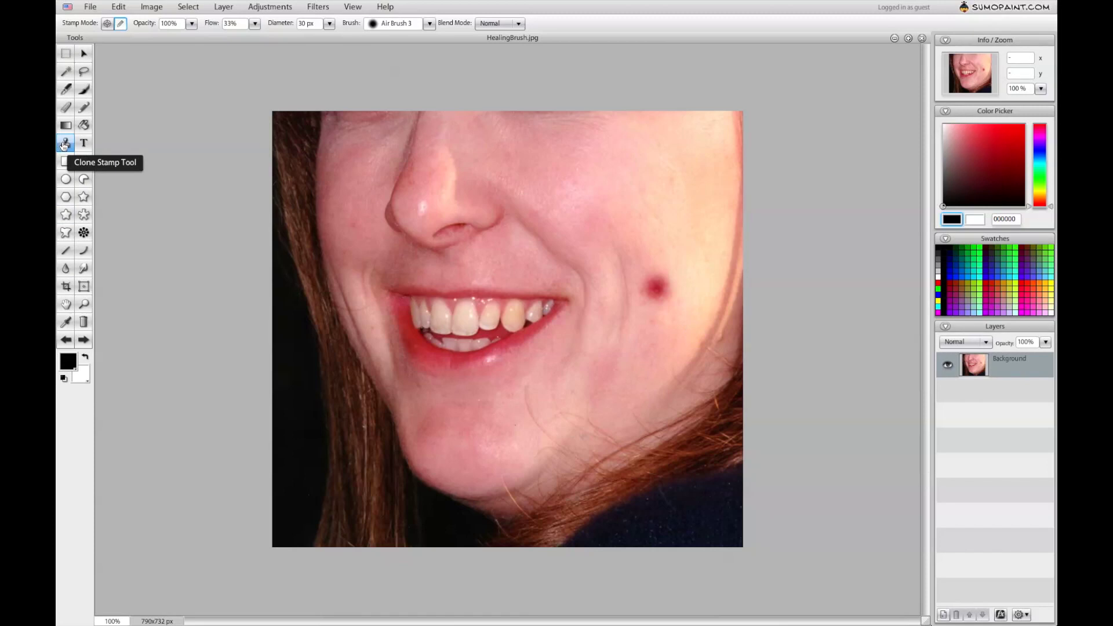
# - Close HealingBrush.jpg without saving, and open lensbaby.jpg from the Advanced Photoshop folder in a maximized window
pyautogui.click(921, 38)
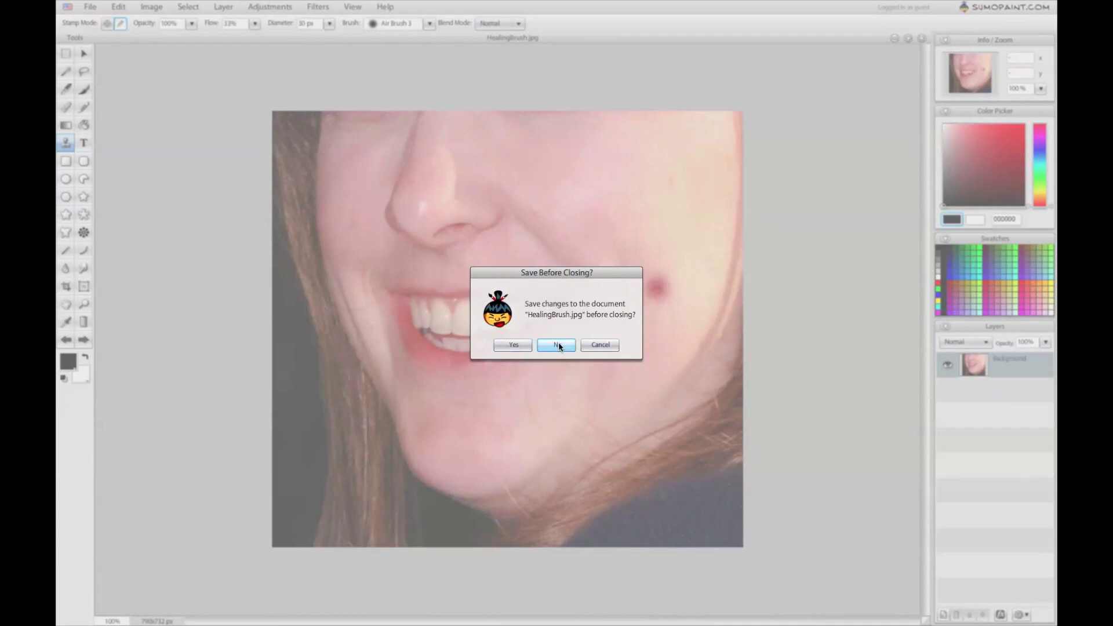
pyautogui.click(558, 342)
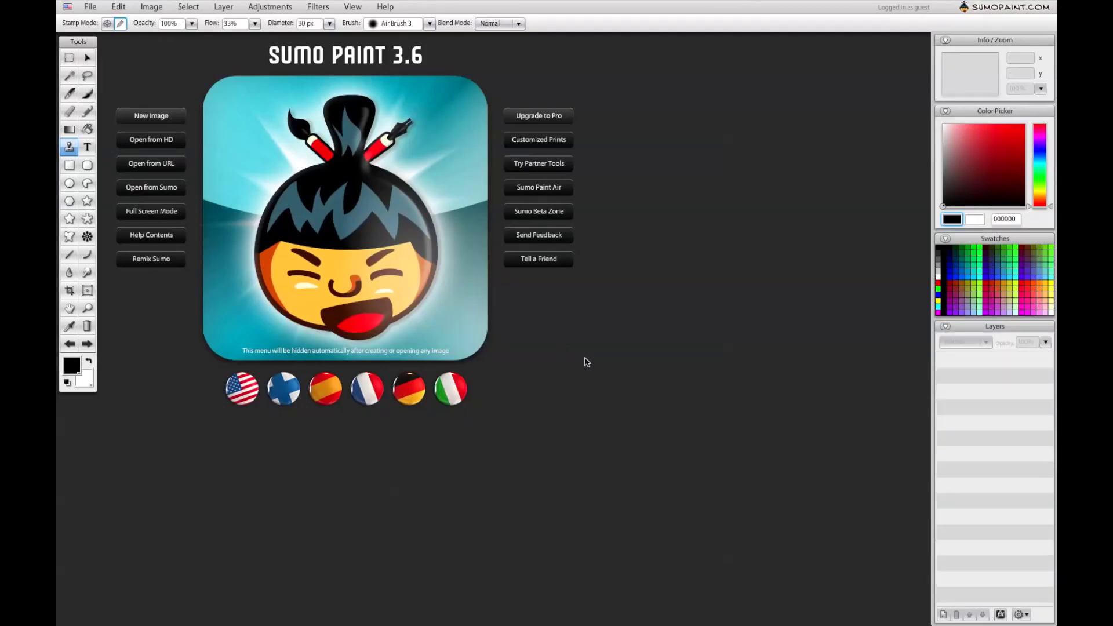
pyautogui.click(152, 139)
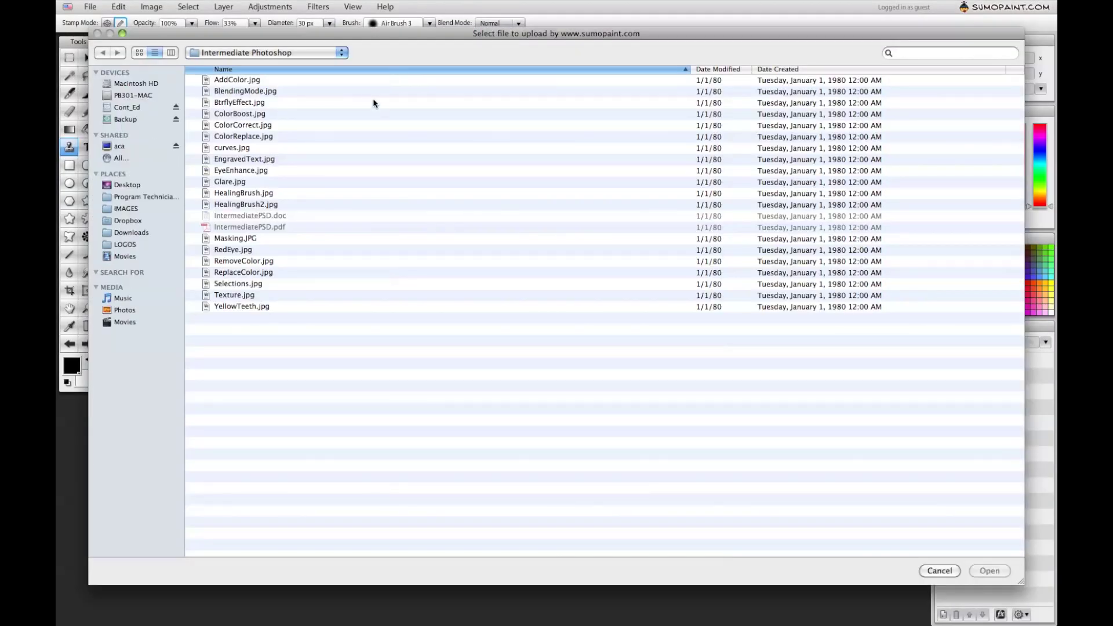
pyautogui.click(341, 53)
pyautogui.click(254, 66)
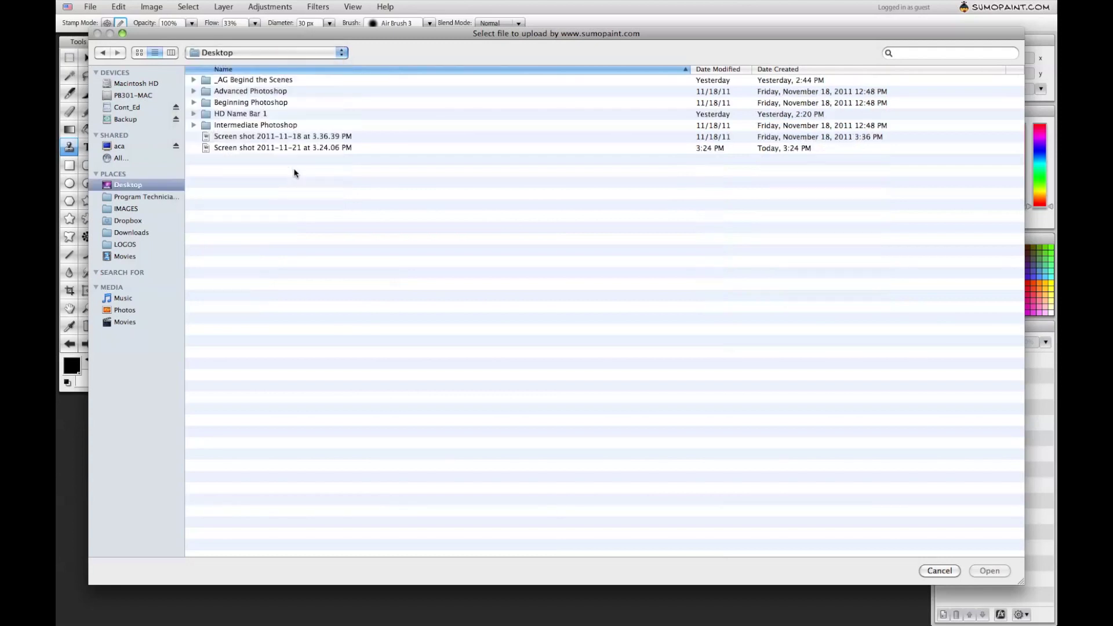
pyautogui.doubleClick(250, 93)
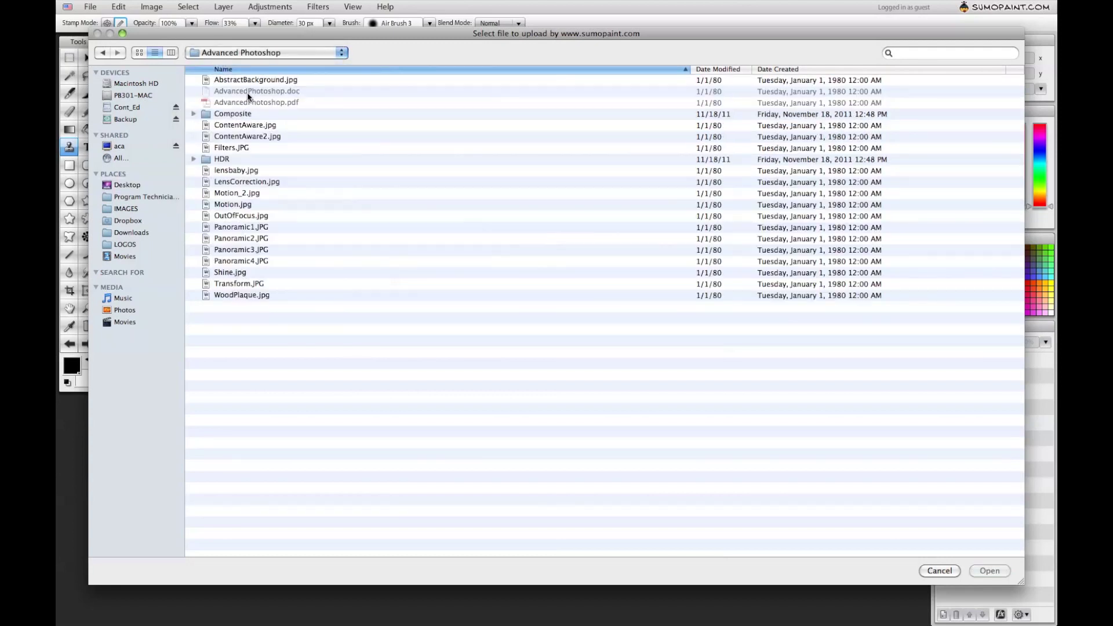
pyautogui.click(241, 170)
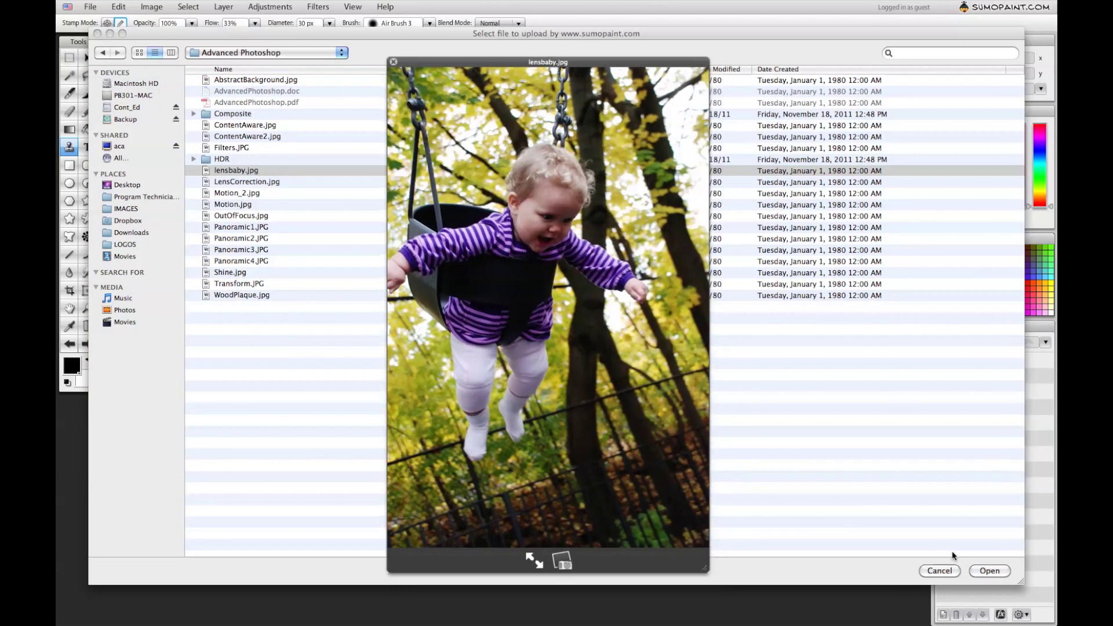
pyautogui.click(990, 571)
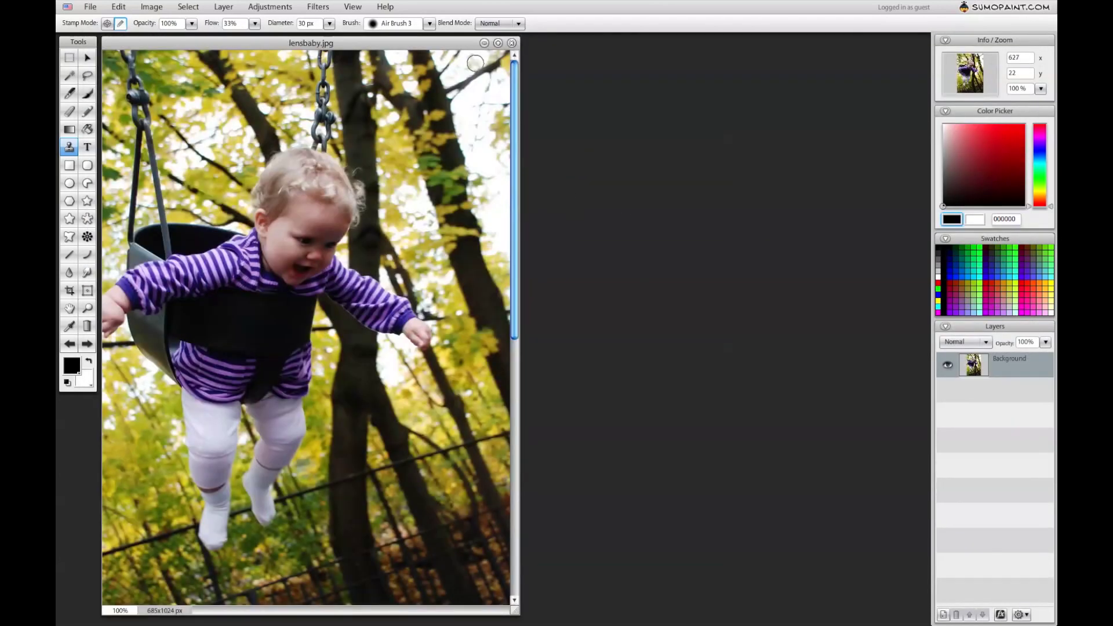
pyautogui.click(498, 43)
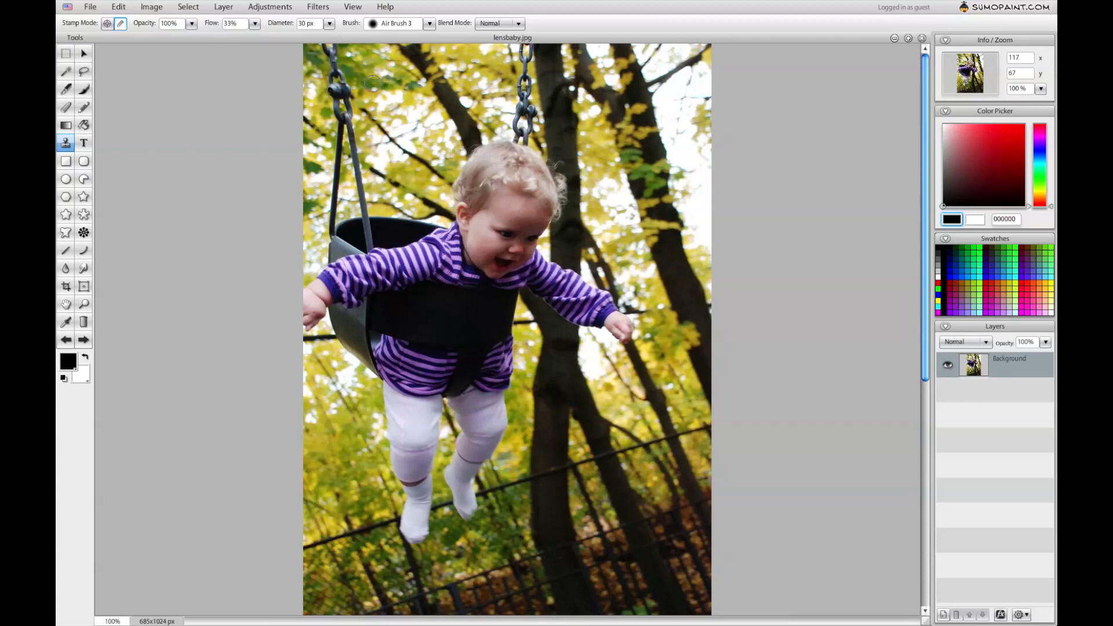
# - Start a Radial Blur on the photo and place the blur's centre on the child's face
pyautogui.click(318, 6)
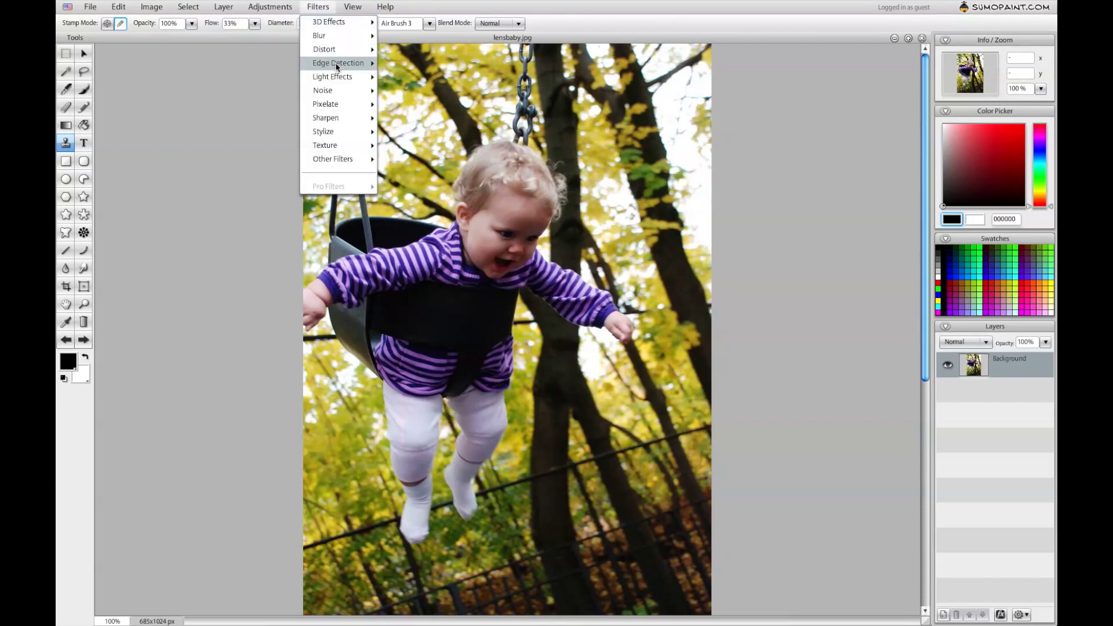
pyautogui.moveTo(336, 67)
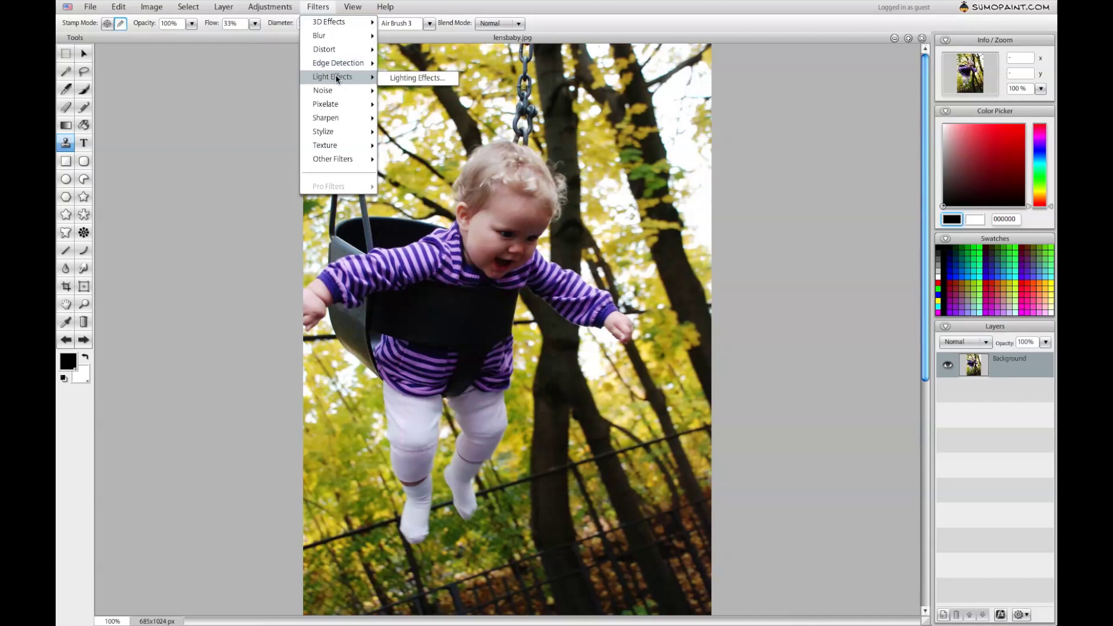
pyautogui.moveTo(334, 36)
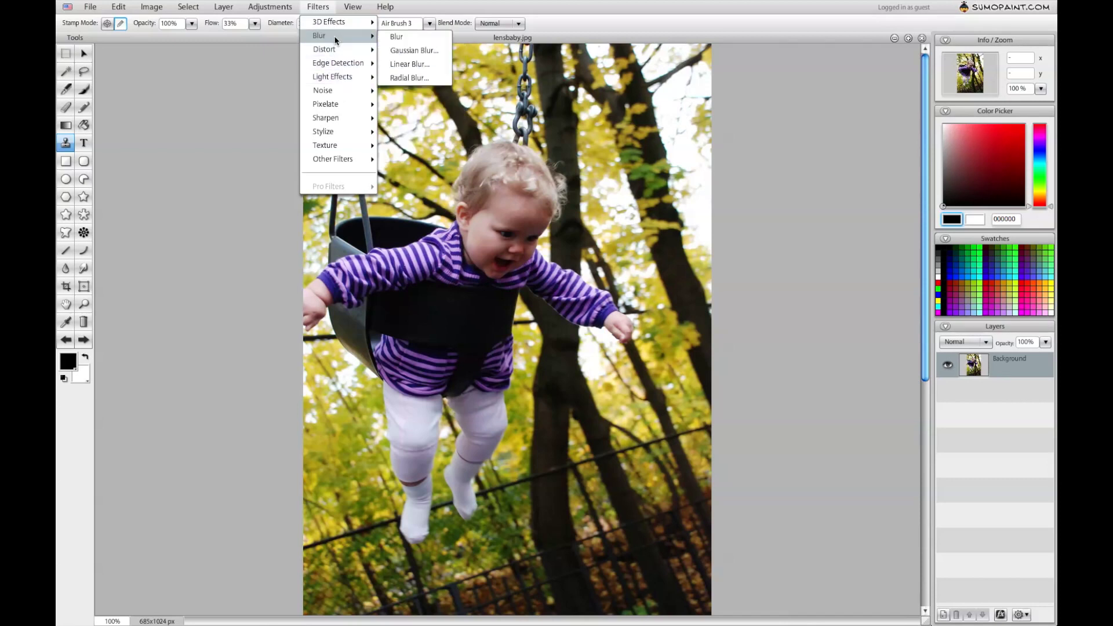
pyautogui.click(406, 78)
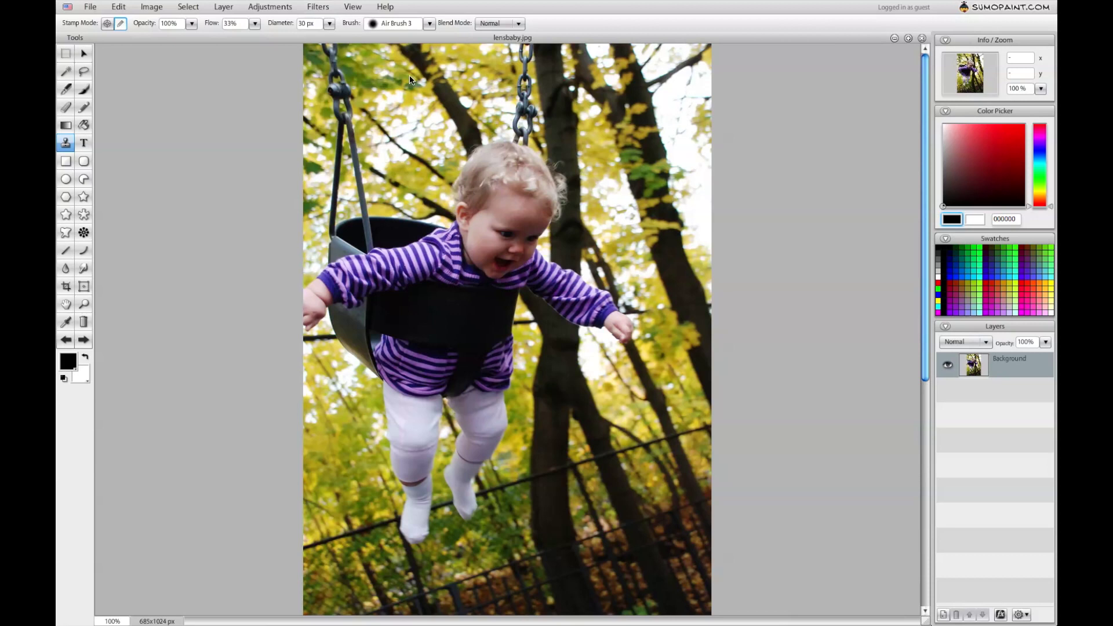
pyautogui.moveTo(552, 240); pyautogui.dragTo(858, 112)
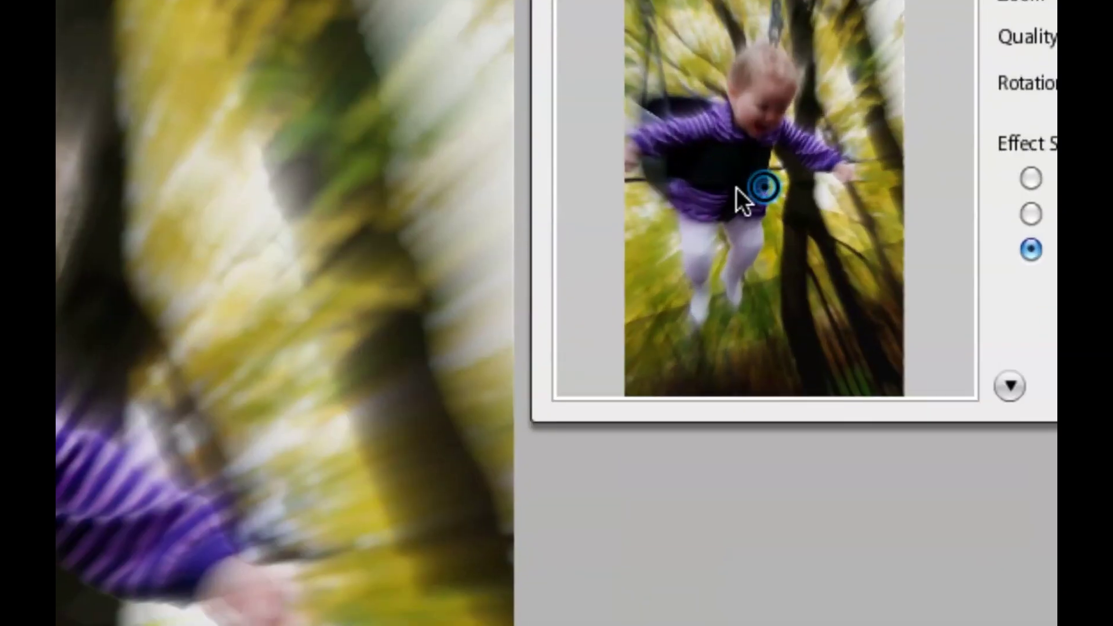
pyautogui.click(796, 189)
pyautogui.moveTo(767, 195); pyautogui.dragTo(766, 116)
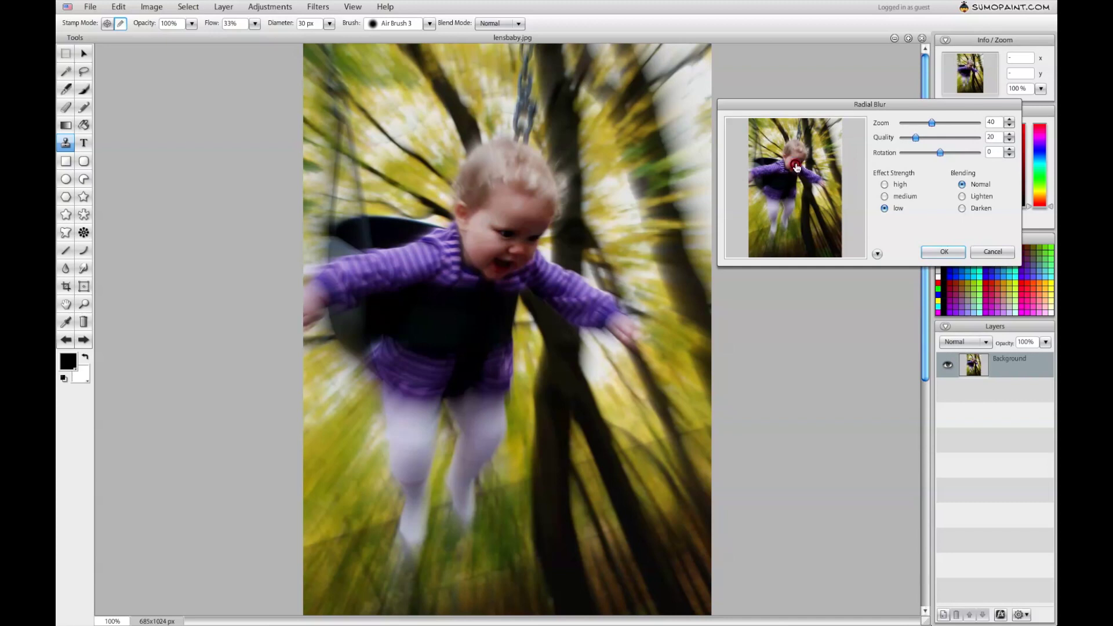
pyautogui.moveTo(799, 164); pyautogui.dragTo(798, 166)
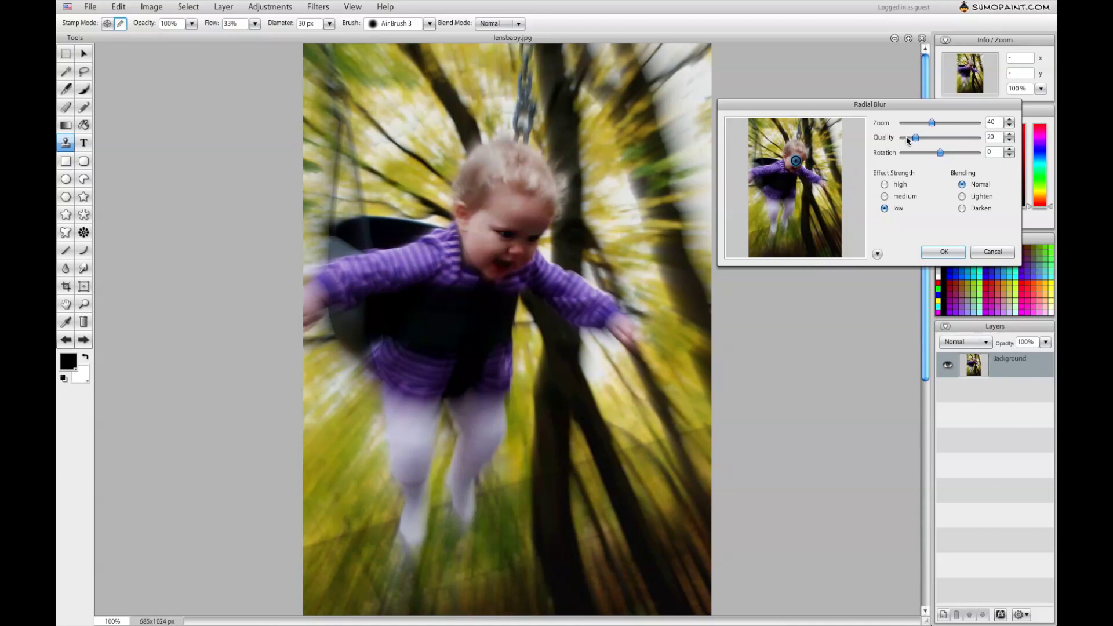
# - Set the radial blur's Quality to 100 and Zoom to 96, and try high effect strength before returning to low
pyautogui.moveTo(916, 137); pyautogui.dragTo(994, 157)
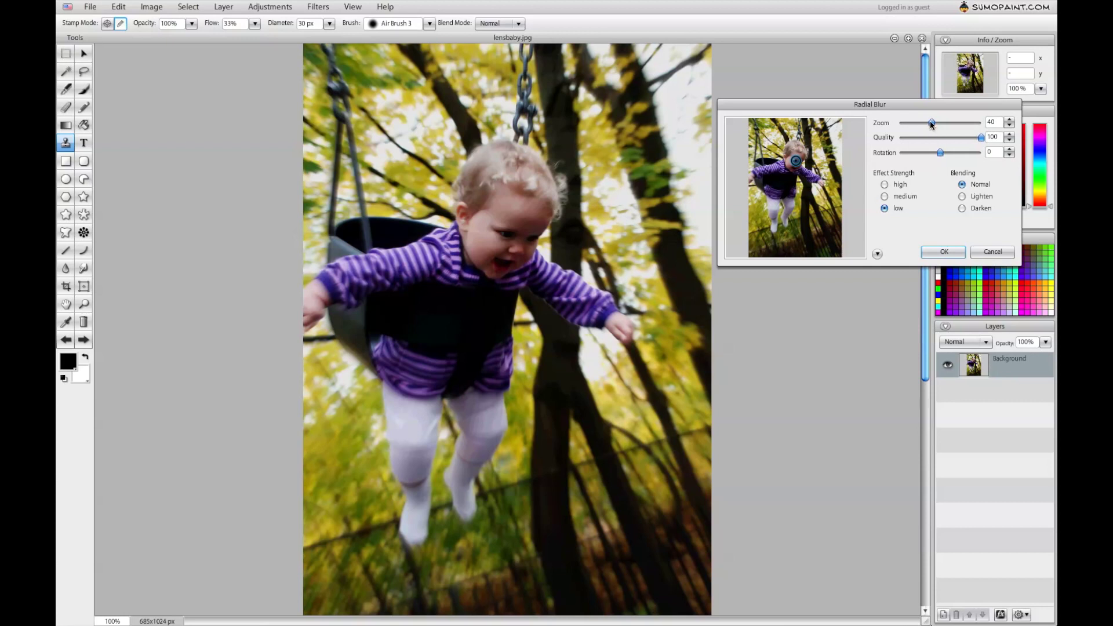
pyautogui.moveTo(930, 120); pyautogui.dragTo(973, 122)
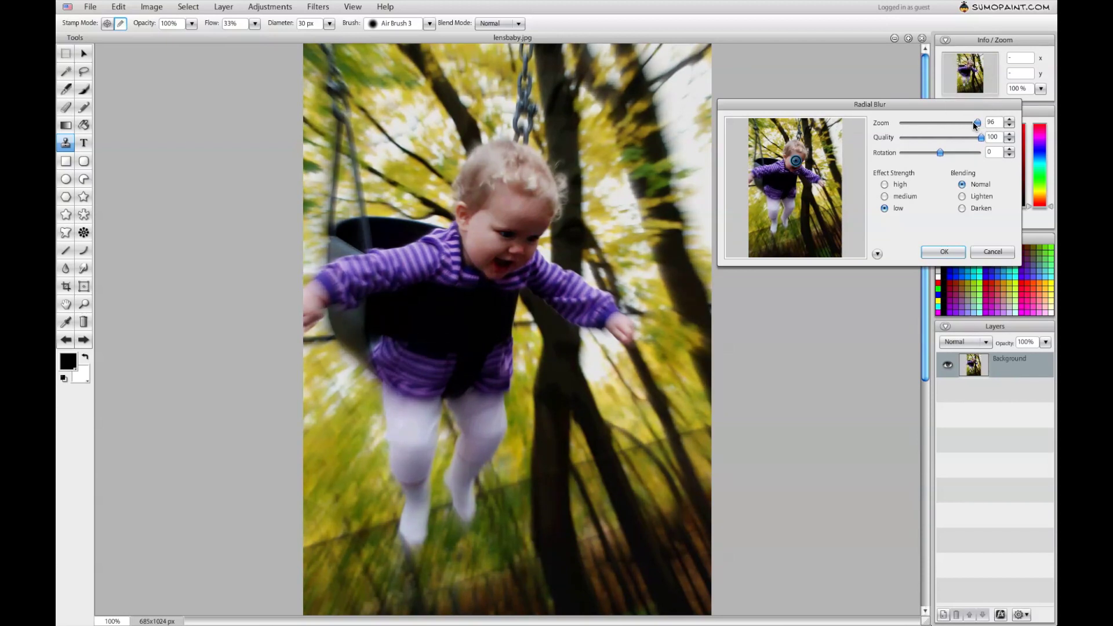
pyautogui.click(886, 185)
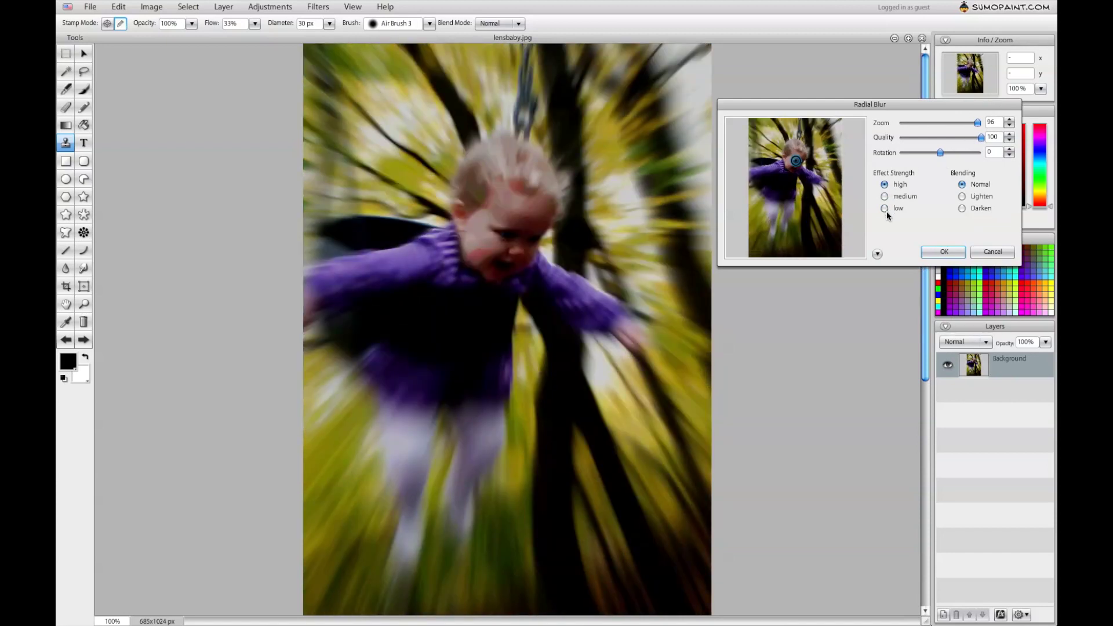
pyautogui.click(884, 209)
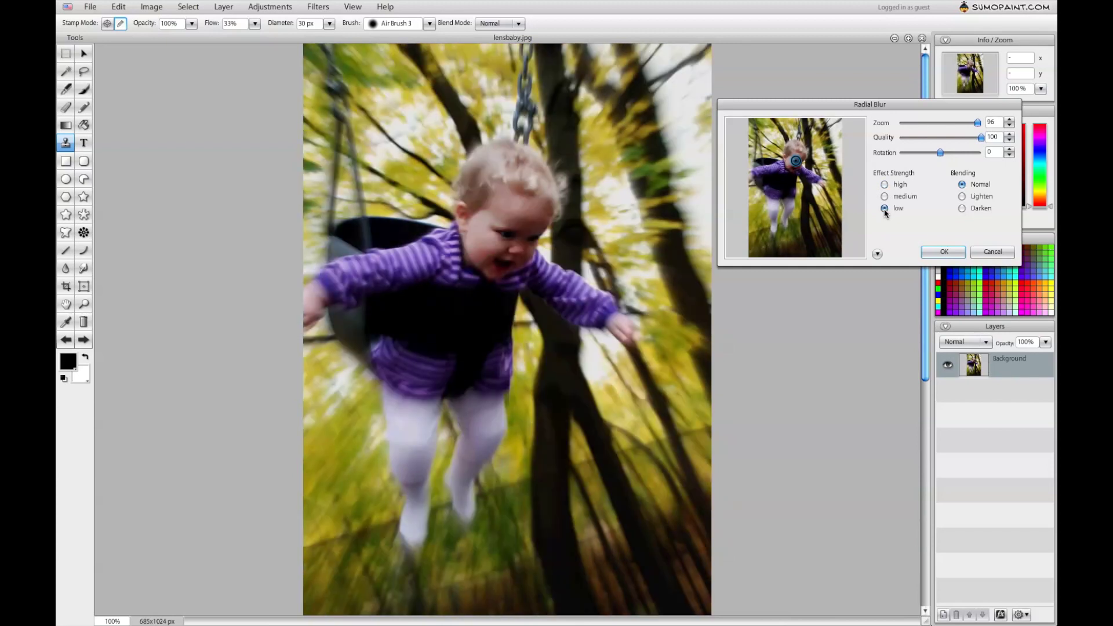
# - Preview the Lighten and Darken blending options, and apply the radial blur with Normal blending
pyautogui.click(963, 198)
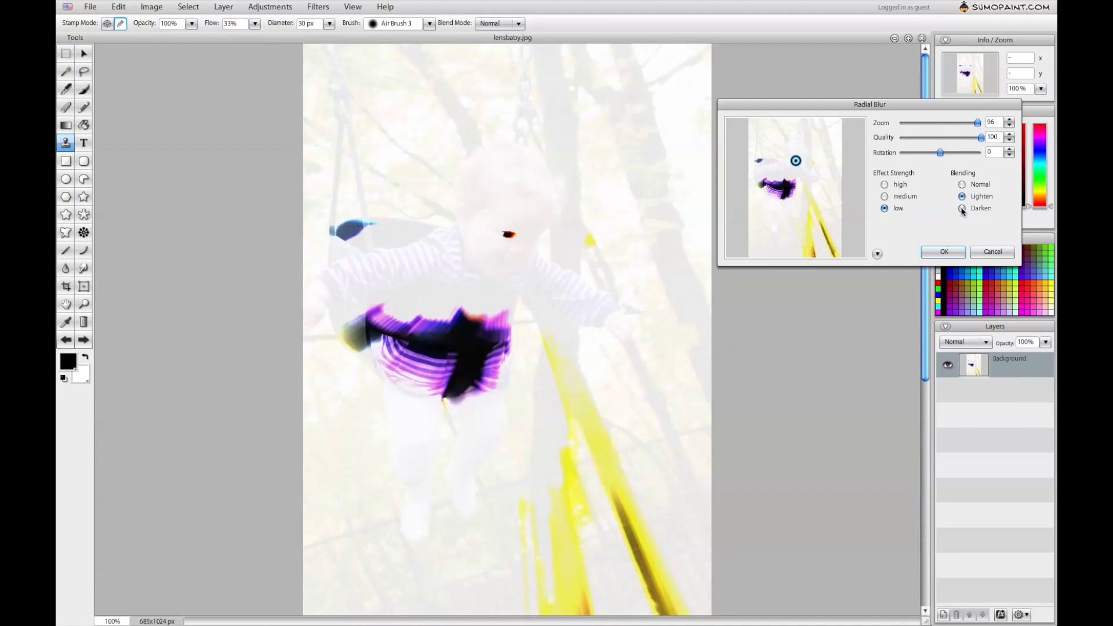
pyautogui.click(962, 209)
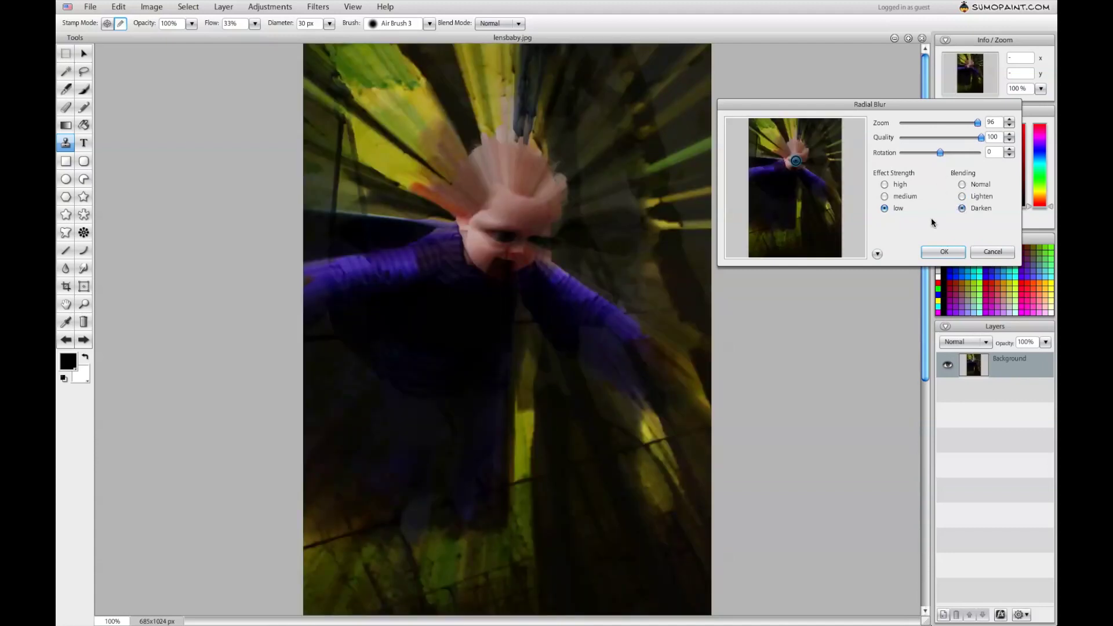
pyautogui.click(962, 185)
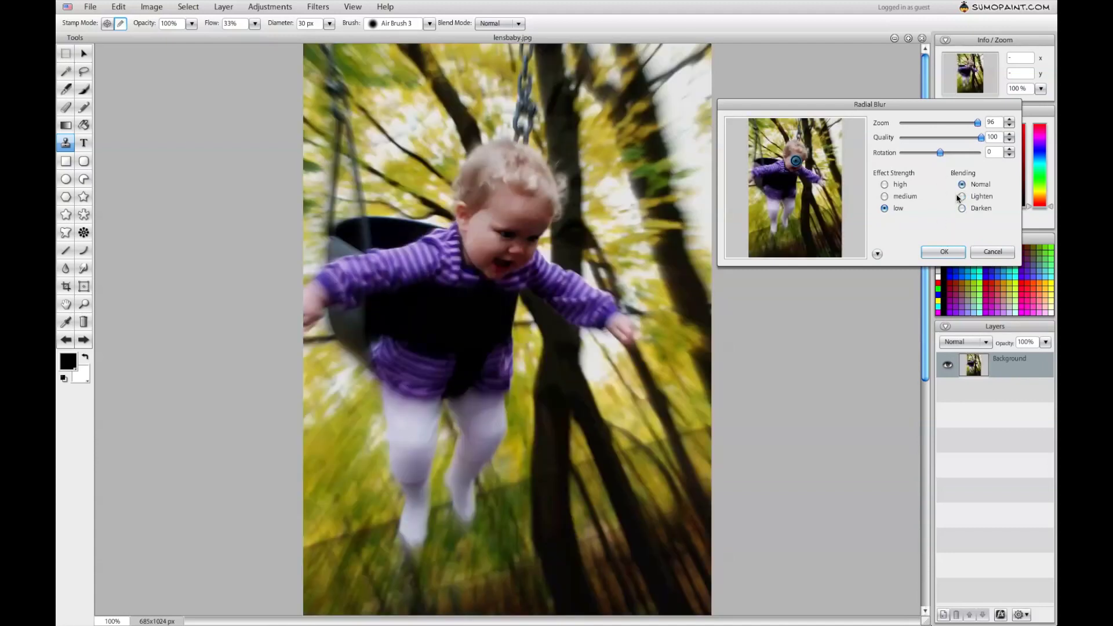
pyautogui.click(944, 252)
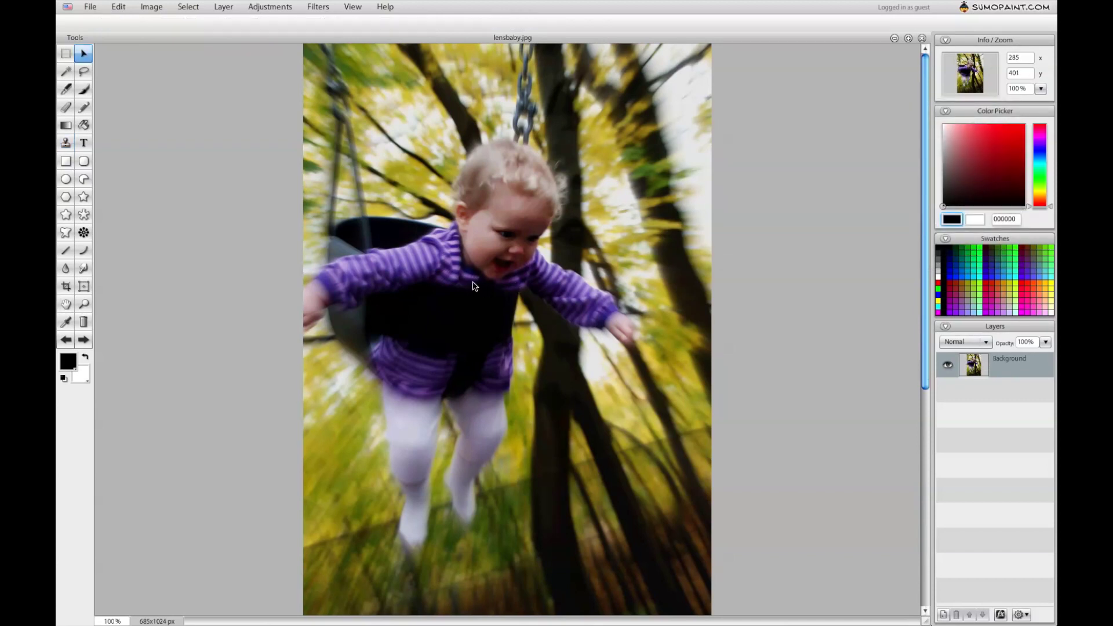
# - Look through the available filter categories and the layer and selection commands
pyautogui.click(311, 7)
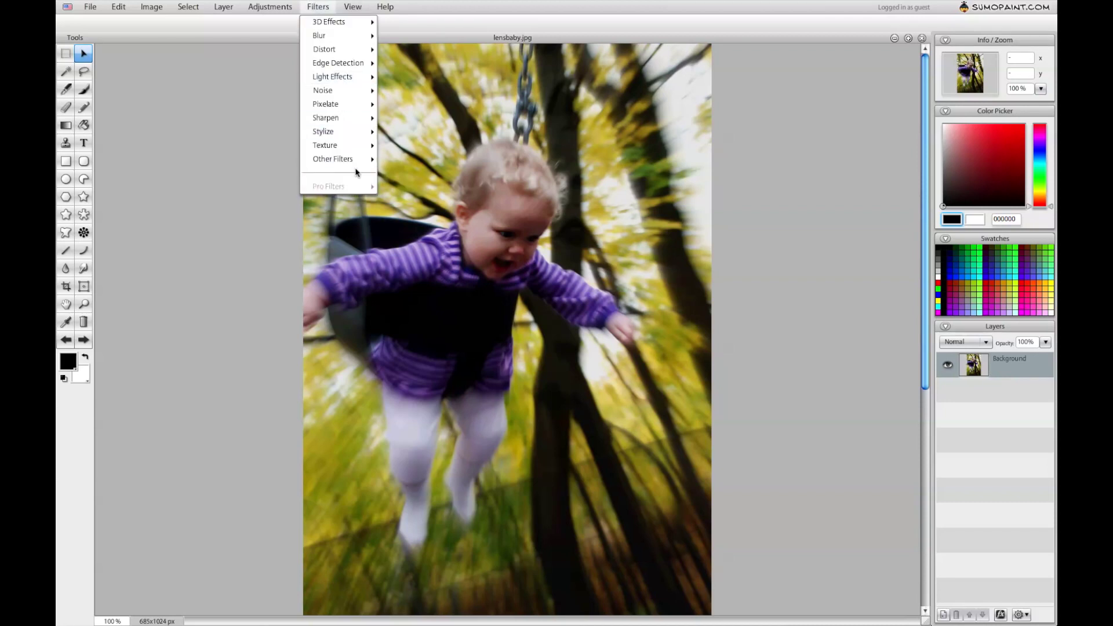
pyautogui.moveTo(346, 27)
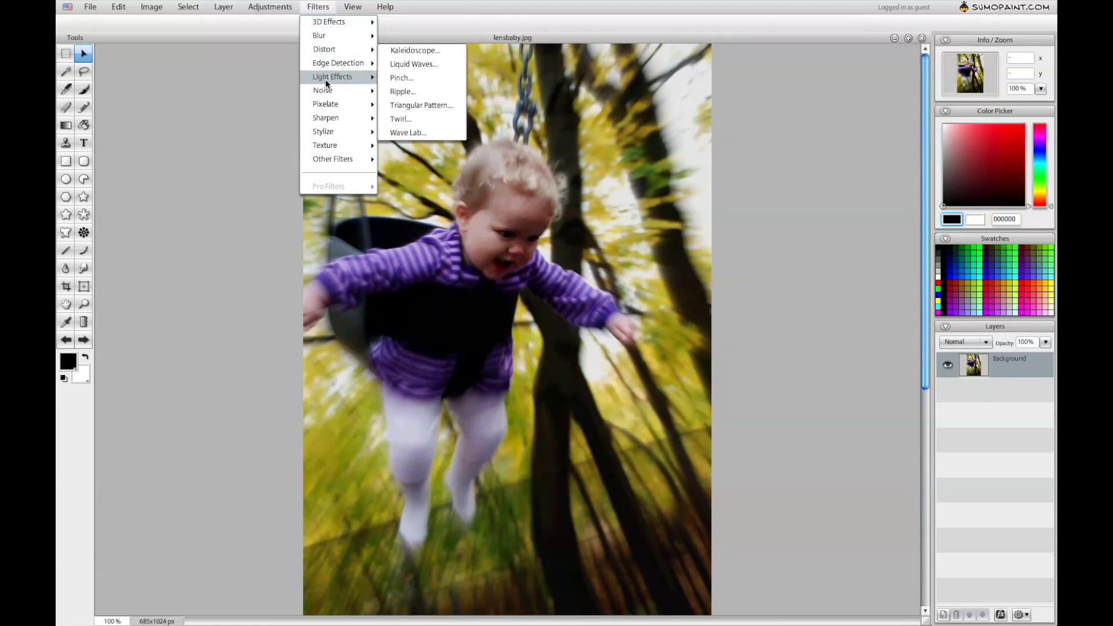
pyautogui.moveTo(326, 89)
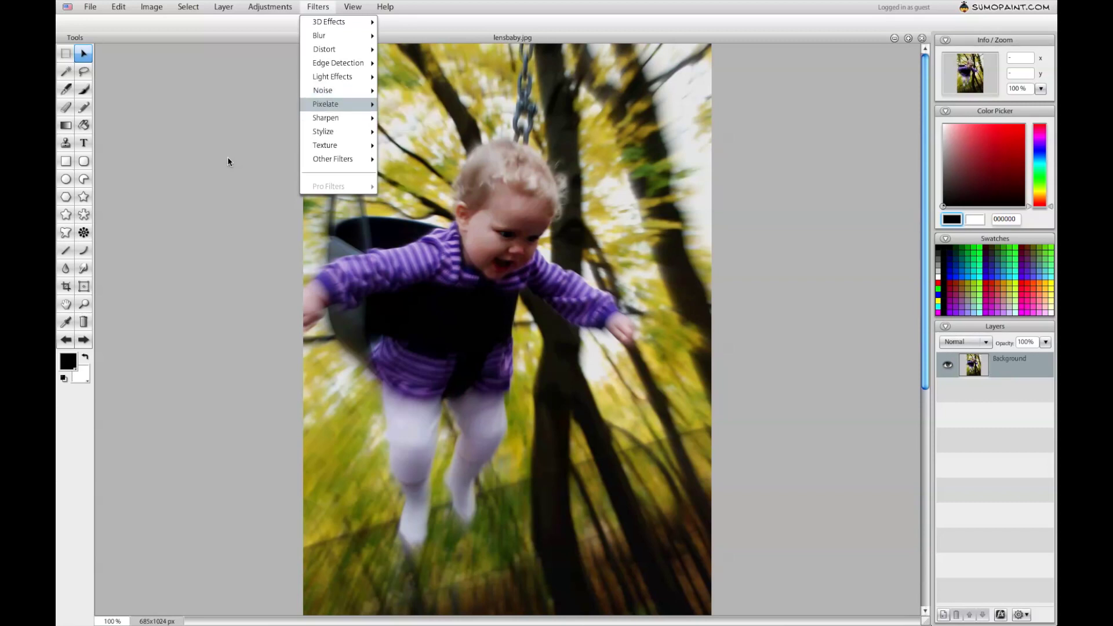
pyautogui.moveTo(307, 159)
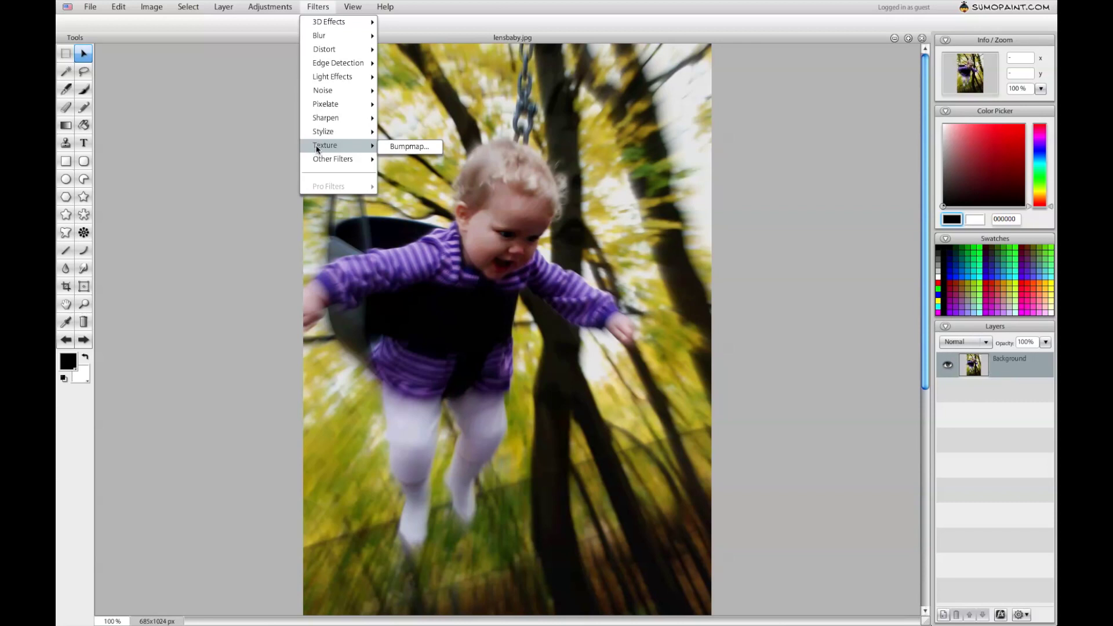
pyautogui.click(274, 145)
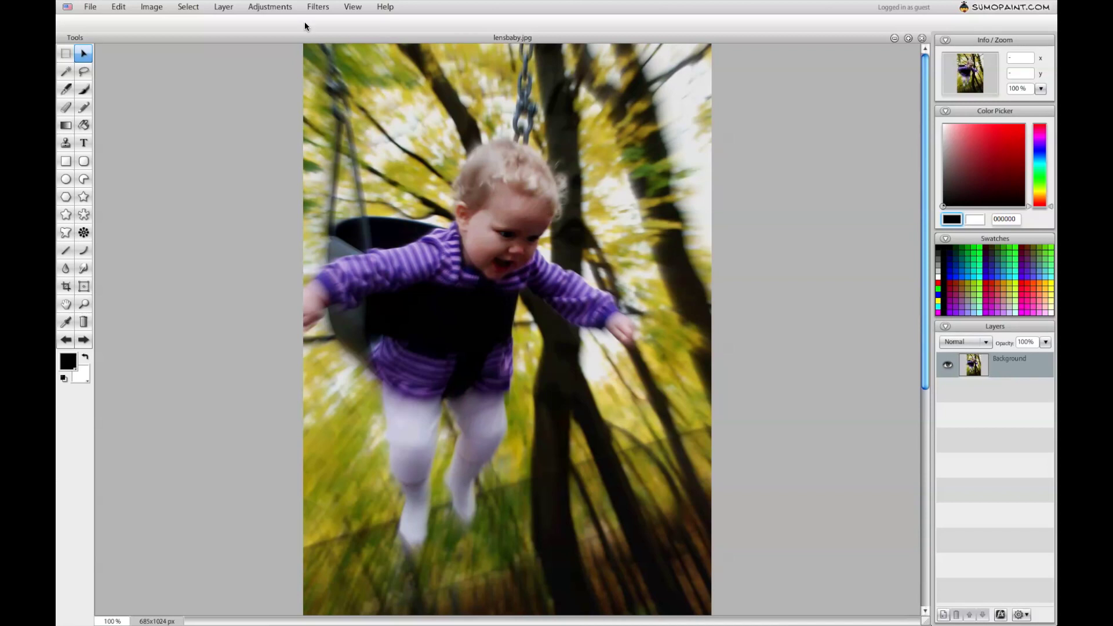
pyautogui.click(269, 6)
pyautogui.moveTo(223, 9)
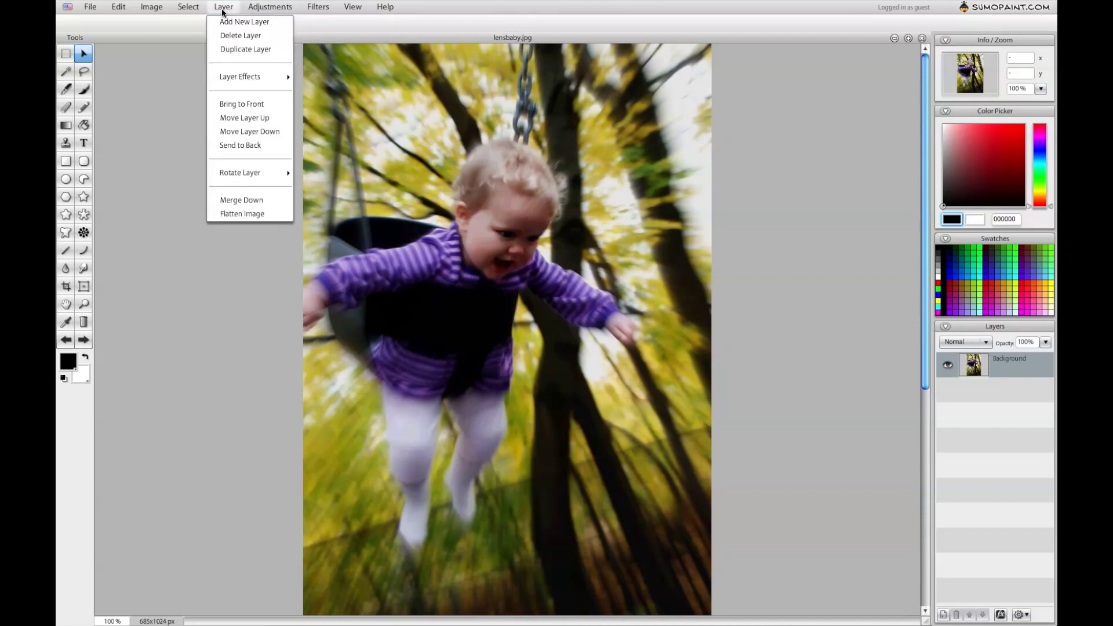
pyautogui.click(148, 100)
pyautogui.click(189, 7)
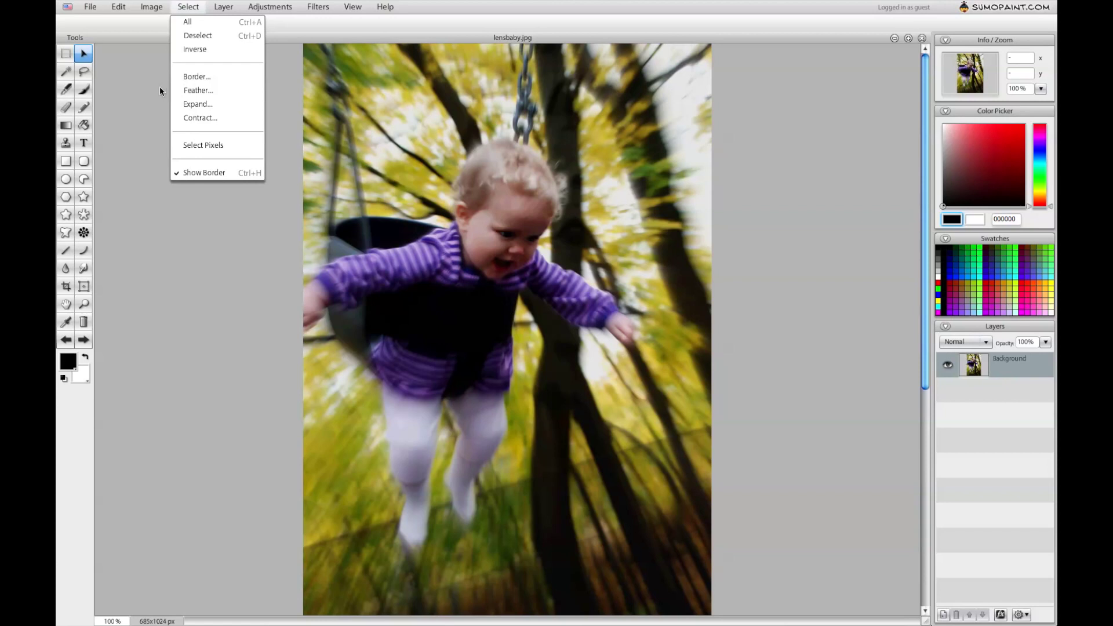
pyautogui.click(806, 333)
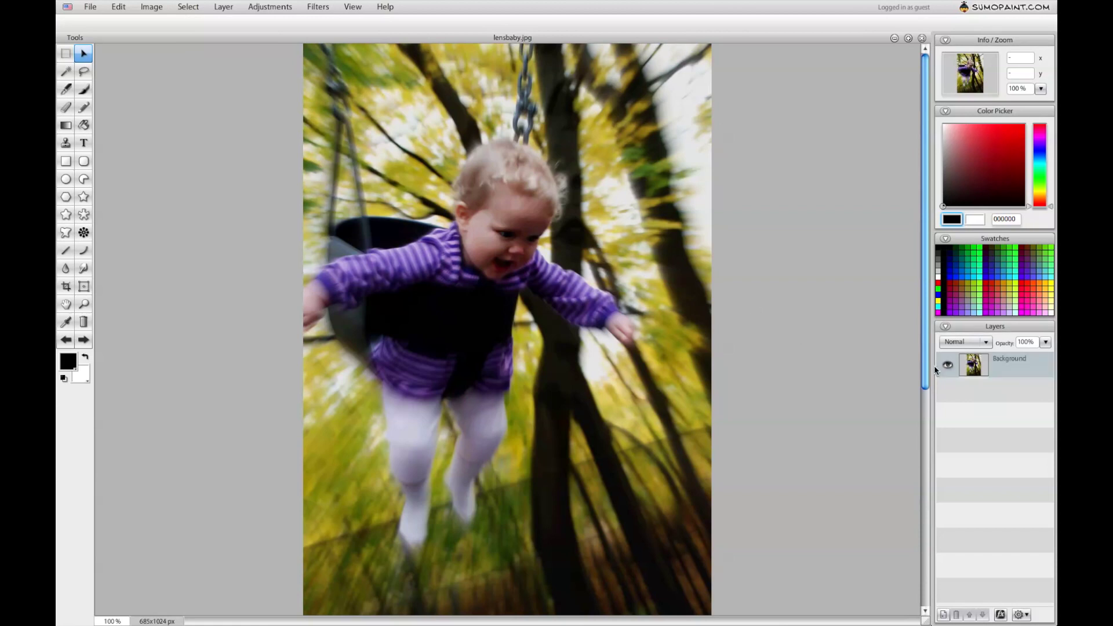
# - Cut a large rectangular area around the child out of the Background layer and paste it as a new layer
pyautogui.click(66, 54)
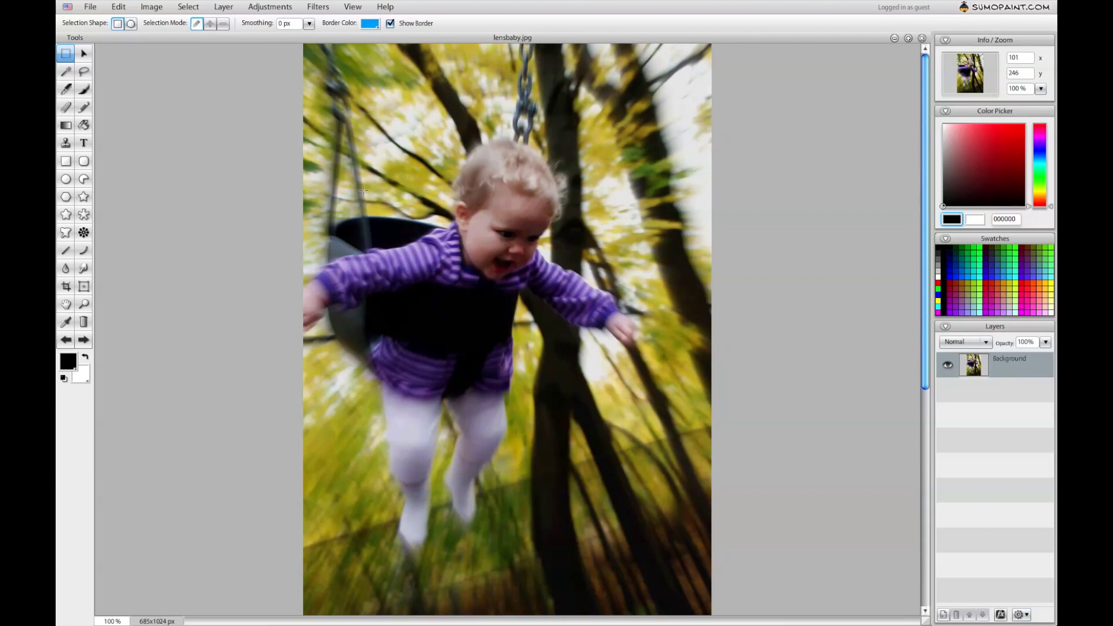
pyautogui.moveTo(338, 91); pyautogui.dragTo(646, 512)
pyautogui.click(123, 51)
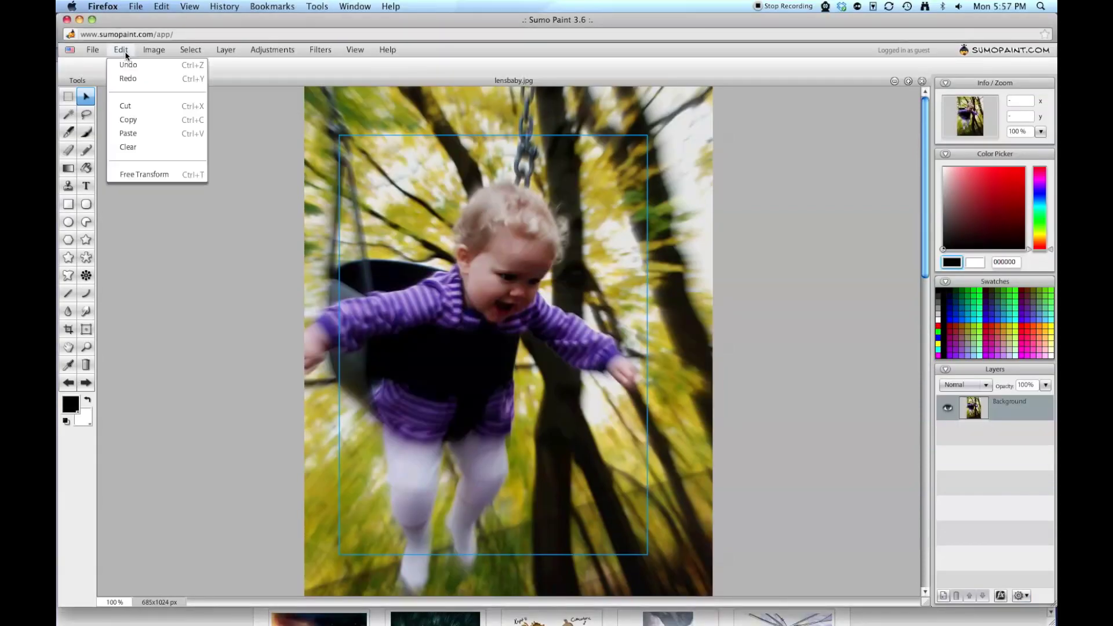
pyautogui.click(127, 105)
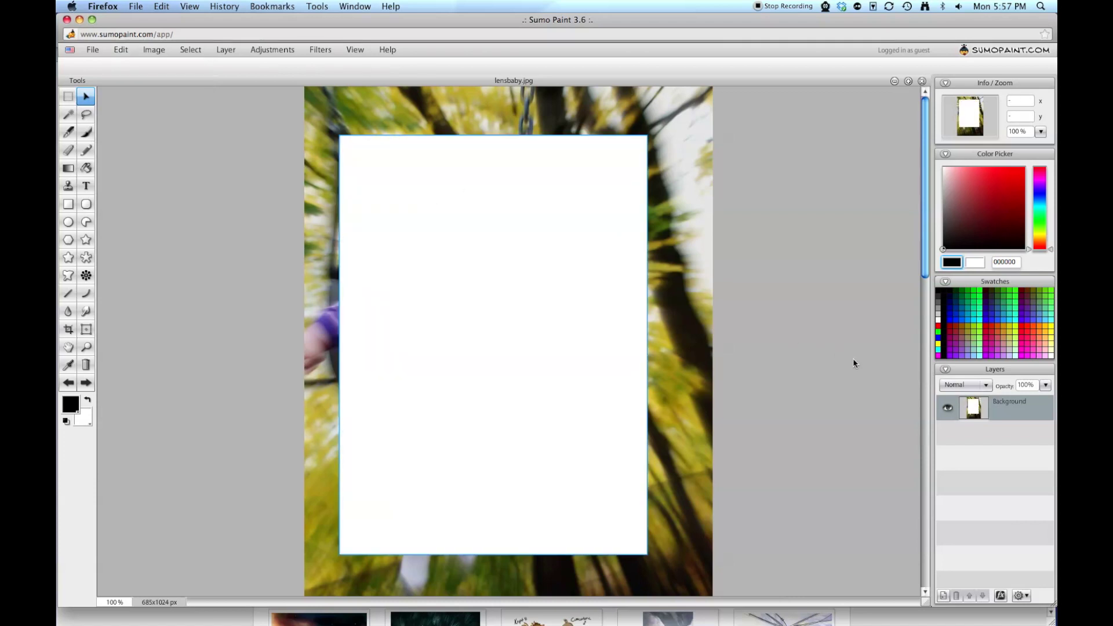
pyautogui.click(120, 50)
pyautogui.click(156, 132)
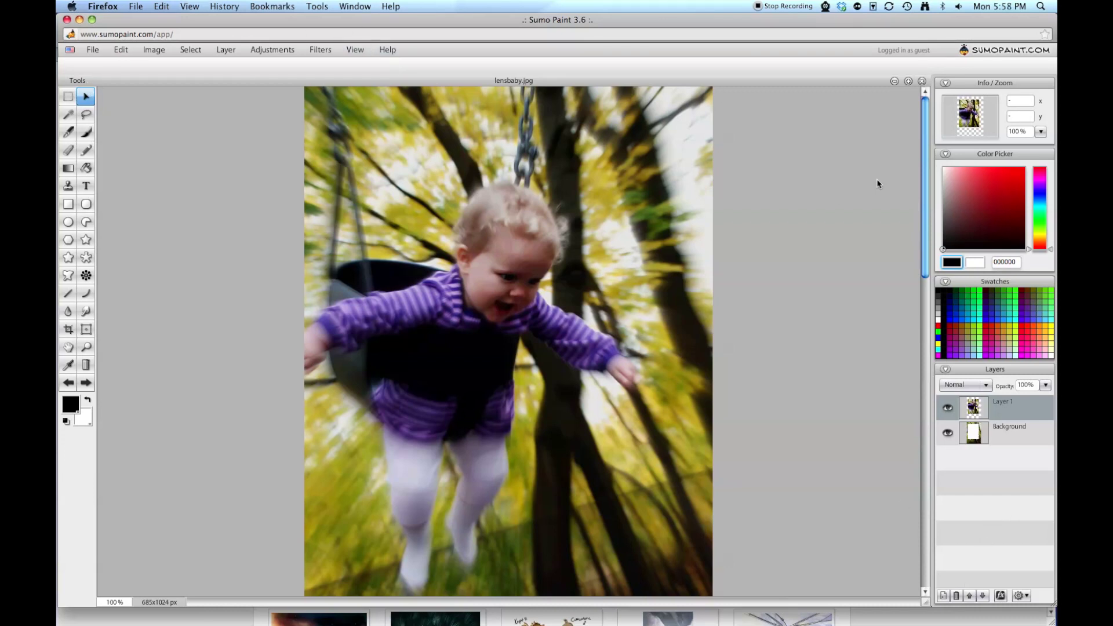
# - Open Layer 1's layer effects and preview Drop Shadow and Inner Shadow, turning each one off again
pyautogui.click(998, 598)
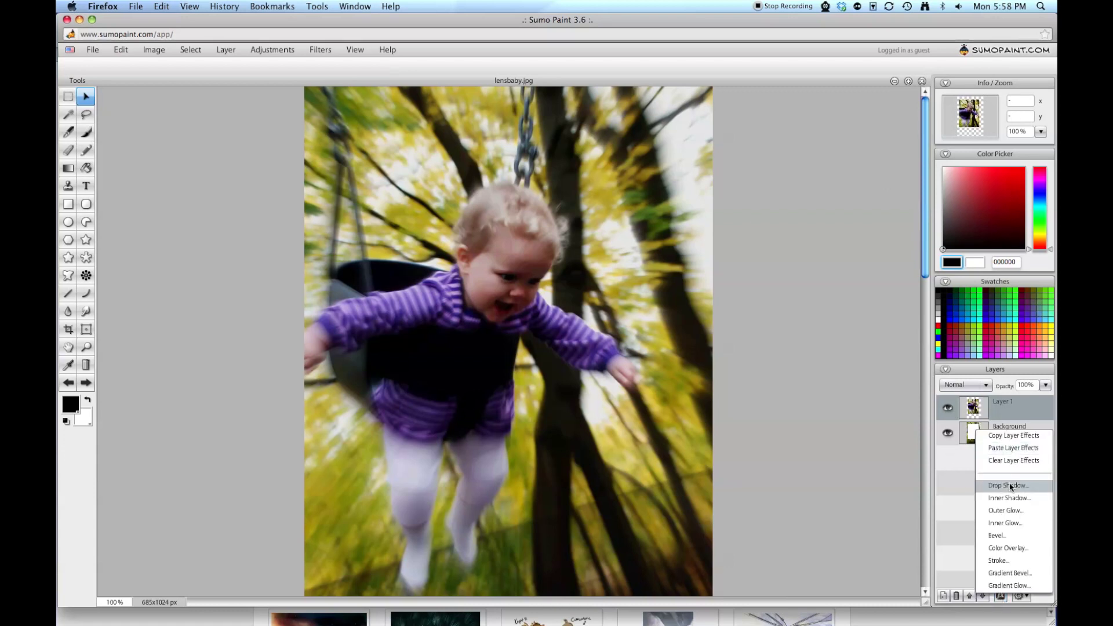
pyautogui.moveTo(562, 196); pyautogui.dragTo(861, 118)
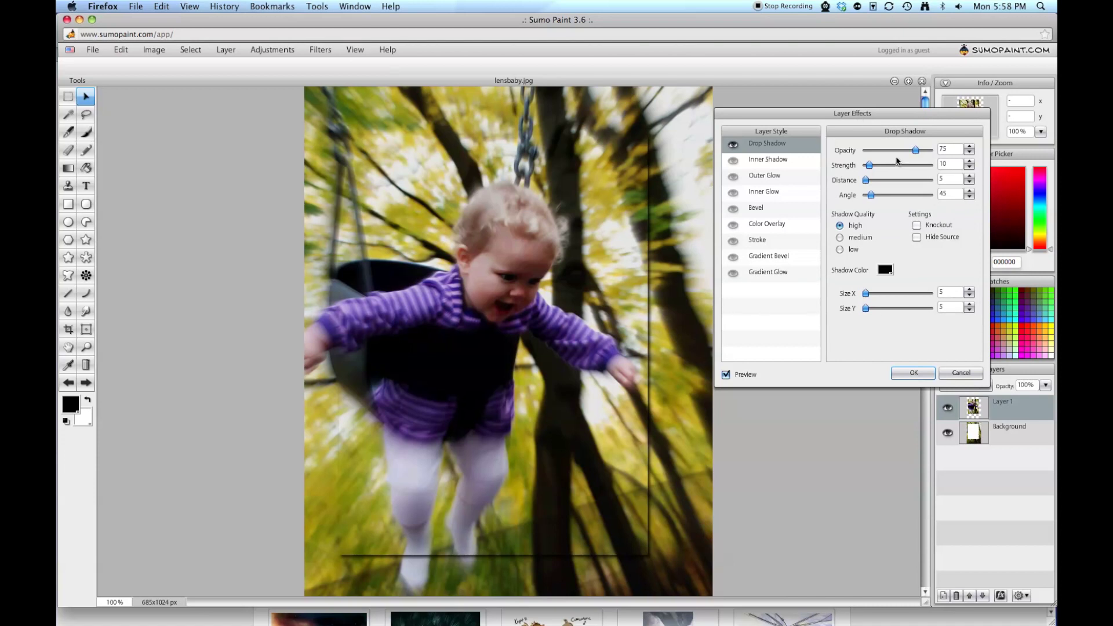
pyautogui.moveTo(918, 156); pyautogui.dragTo(872, 194)
pyautogui.click(733, 144)
pyautogui.click(733, 160)
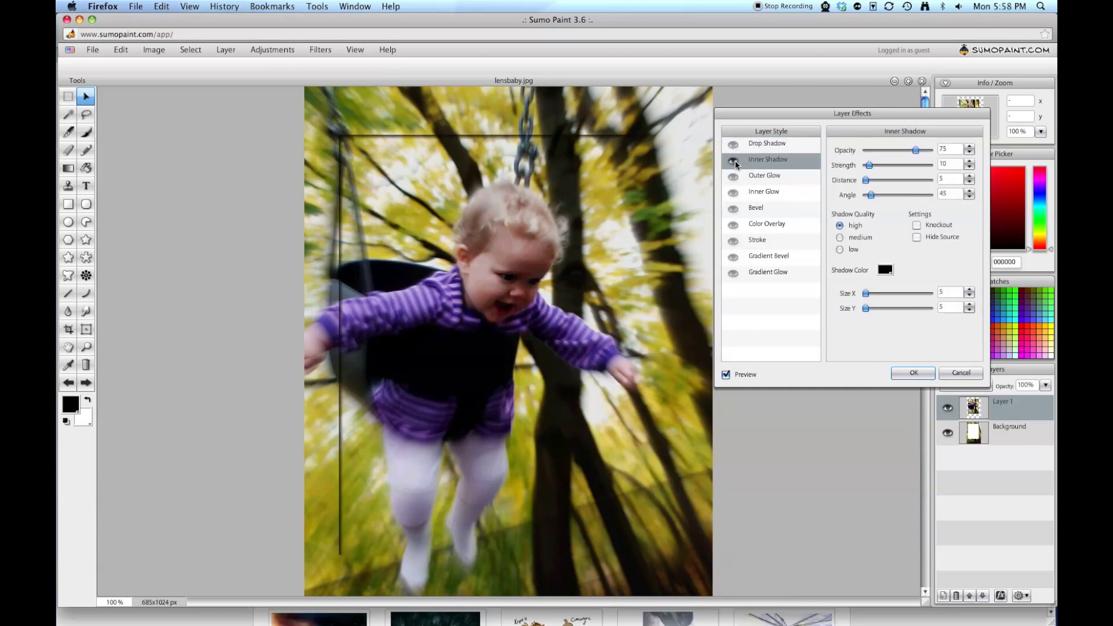
pyautogui.click(734, 160)
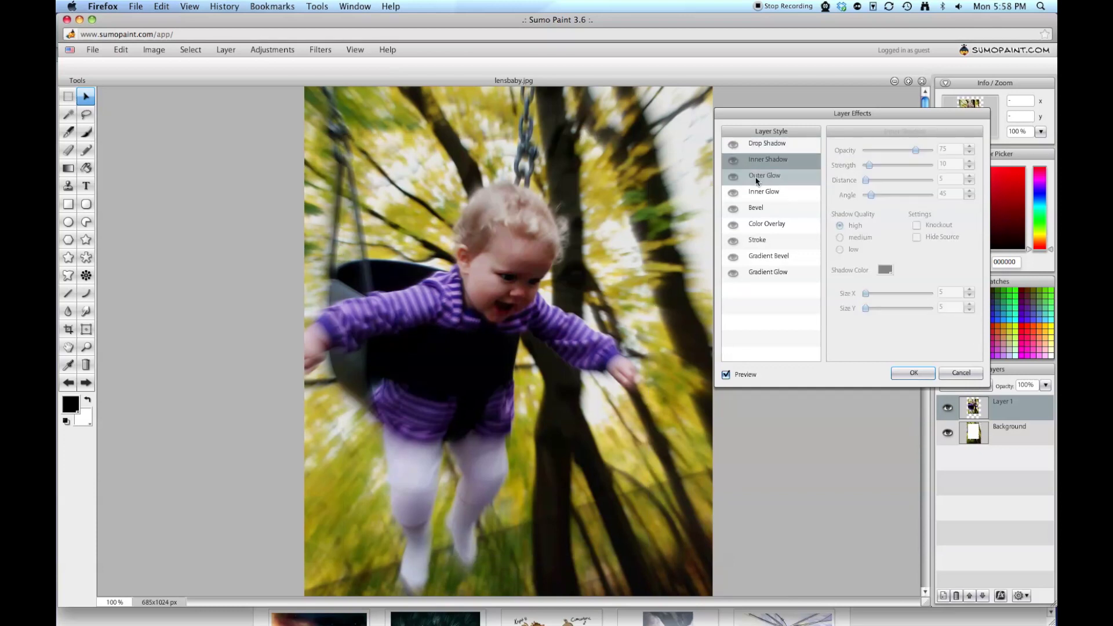
# - Preview the Outer Glow, Inner Glow and Bevel effects on Layer 1, turning each one off again
pyautogui.click(734, 178)
pyautogui.click(733, 193)
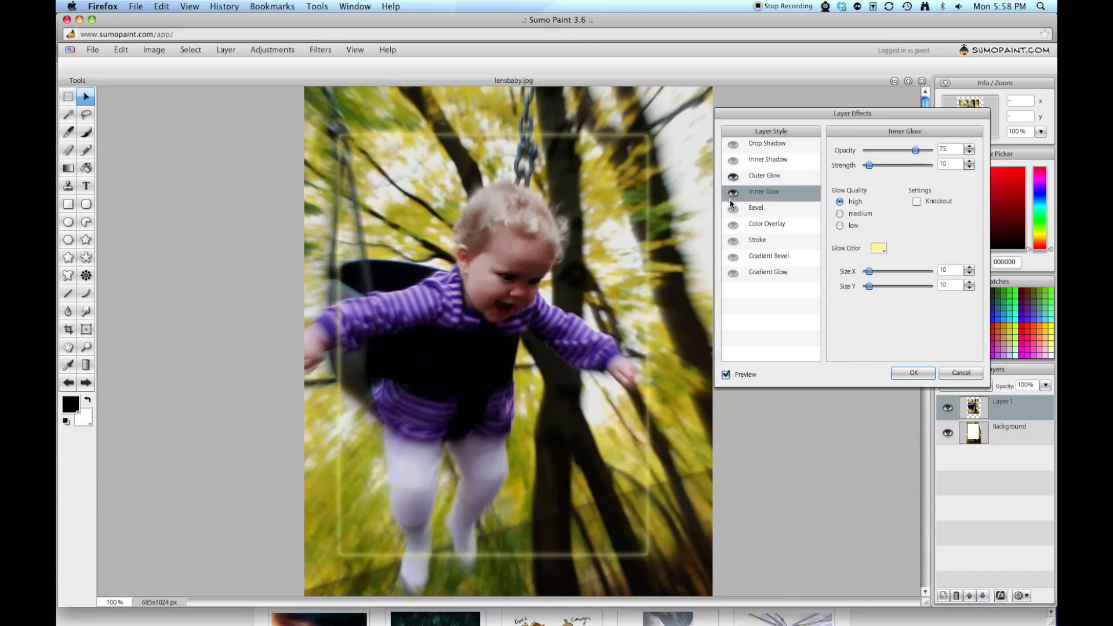
pyautogui.click(733, 208)
pyautogui.click(734, 176)
pyautogui.click(733, 193)
pyautogui.click(733, 208)
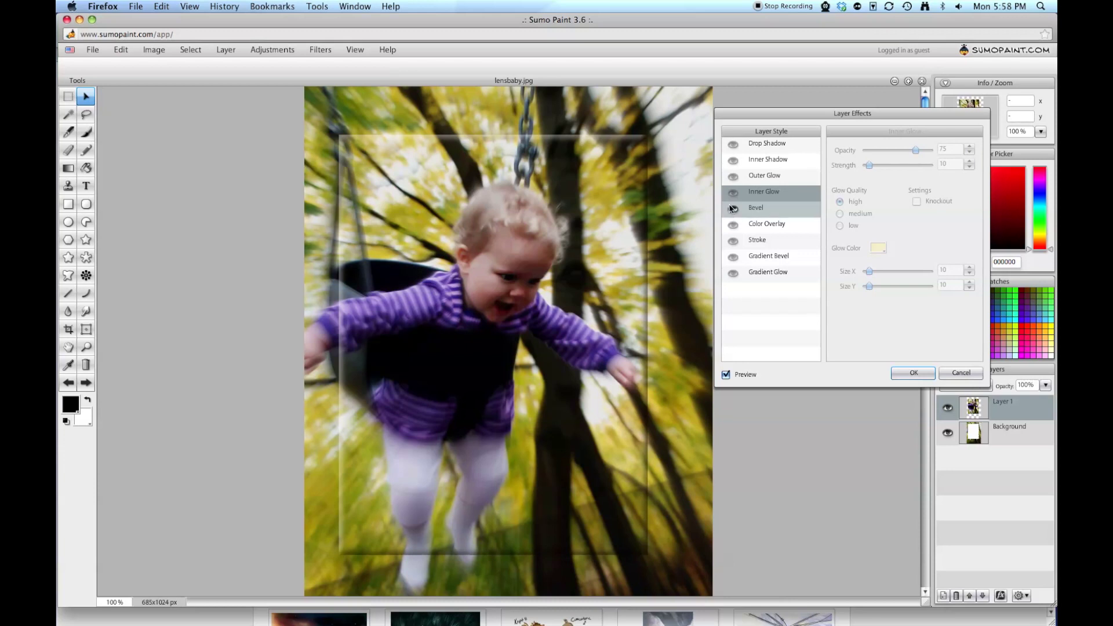
pyautogui.click(734, 209)
# - Try a Color Overlay on Layer 1 with the color set to orange (RGB 255, 147, 0), and turn it off again
pyautogui.click(733, 225)
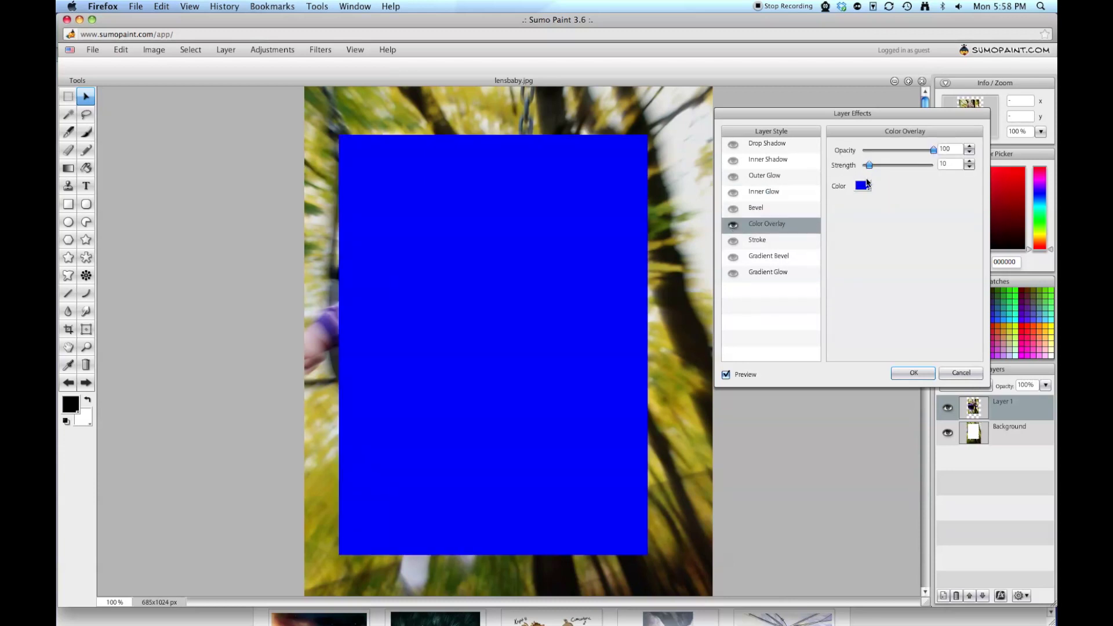
pyautogui.click(863, 186)
pyautogui.moveTo(693, 248)
pyautogui.mouseDown()
pyautogui.moveTo(713, 323)
pyautogui.moveTo(756, 285)
pyautogui.moveTo(805, 336)
pyautogui.mouseUp()
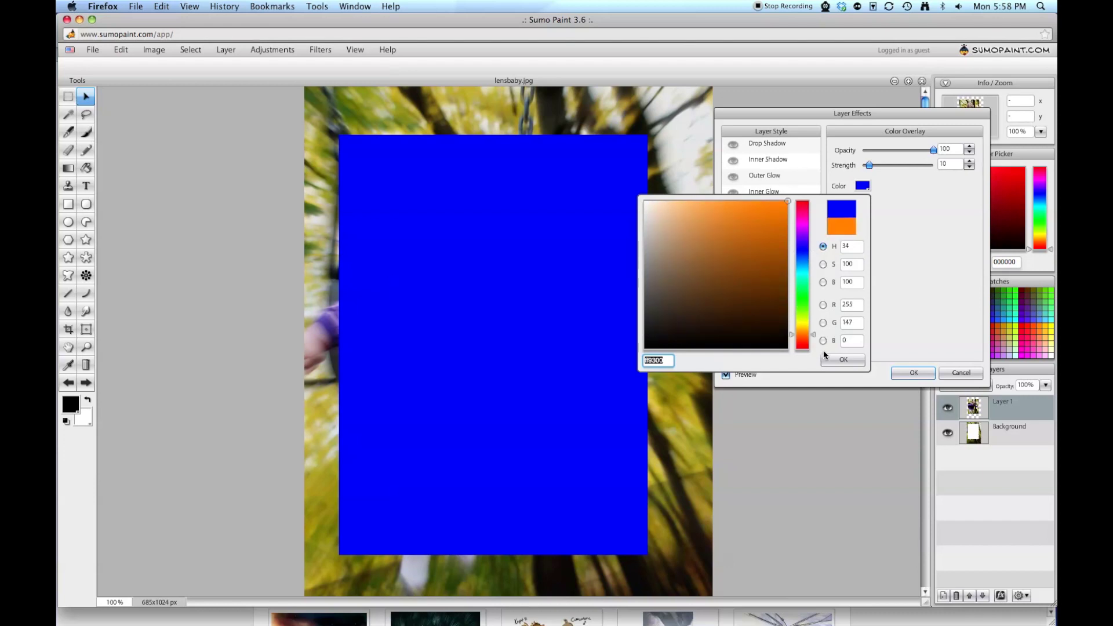
pyautogui.click(844, 359)
pyautogui.click(733, 225)
# - Preview the Stroke, Gradient Bevel and Gradient Glow effects on Layer 1, and close the layer effects with all of them off
pyautogui.click(733, 241)
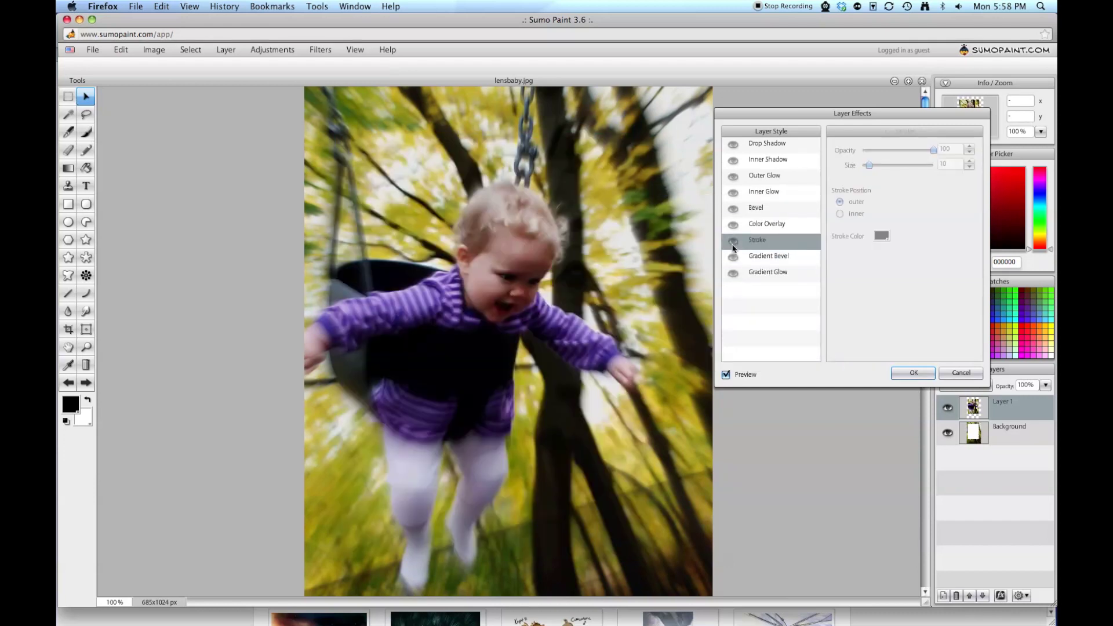
pyautogui.click(733, 242)
pyautogui.click(733, 257)
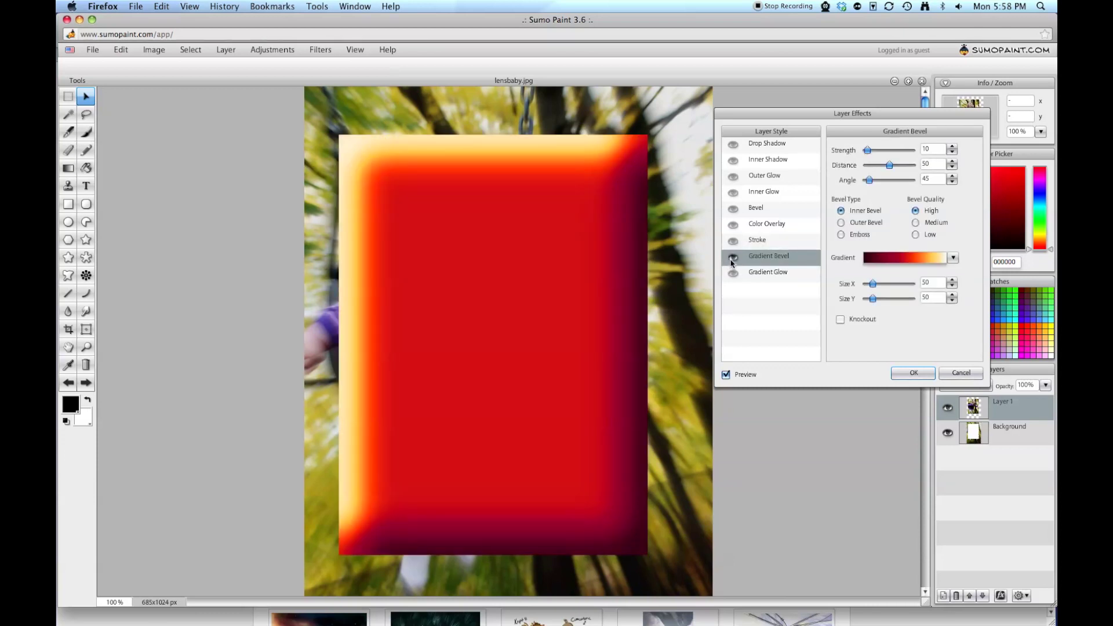
pyautogui.click(733, 257)
pyautogui.click(733, 274)
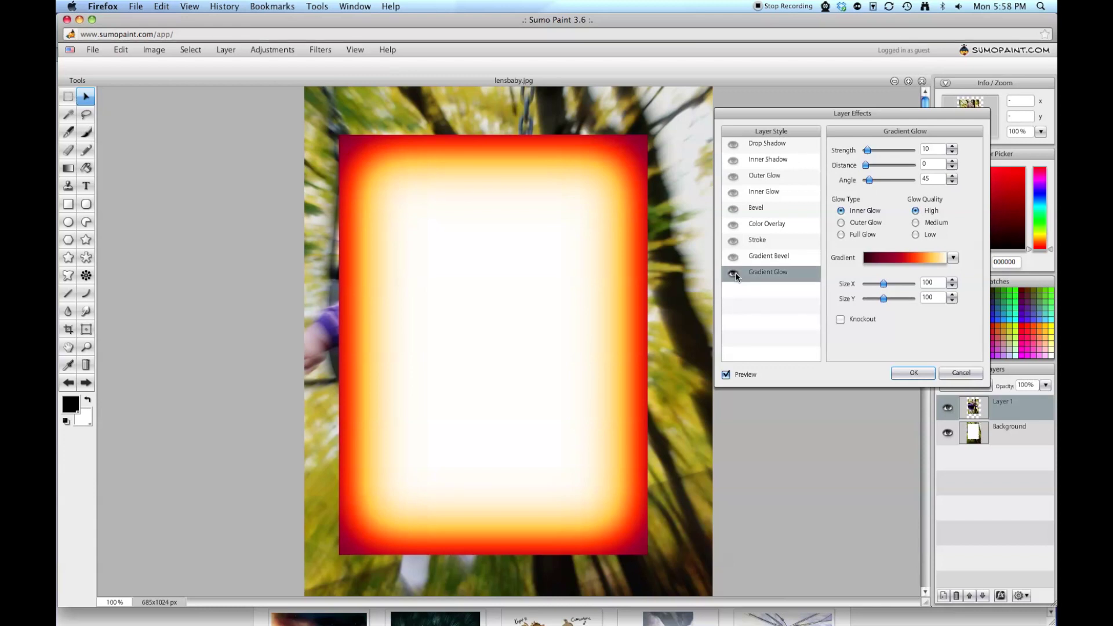
pyautogui.click(735, 275)
pyautogui.click(918, 374)
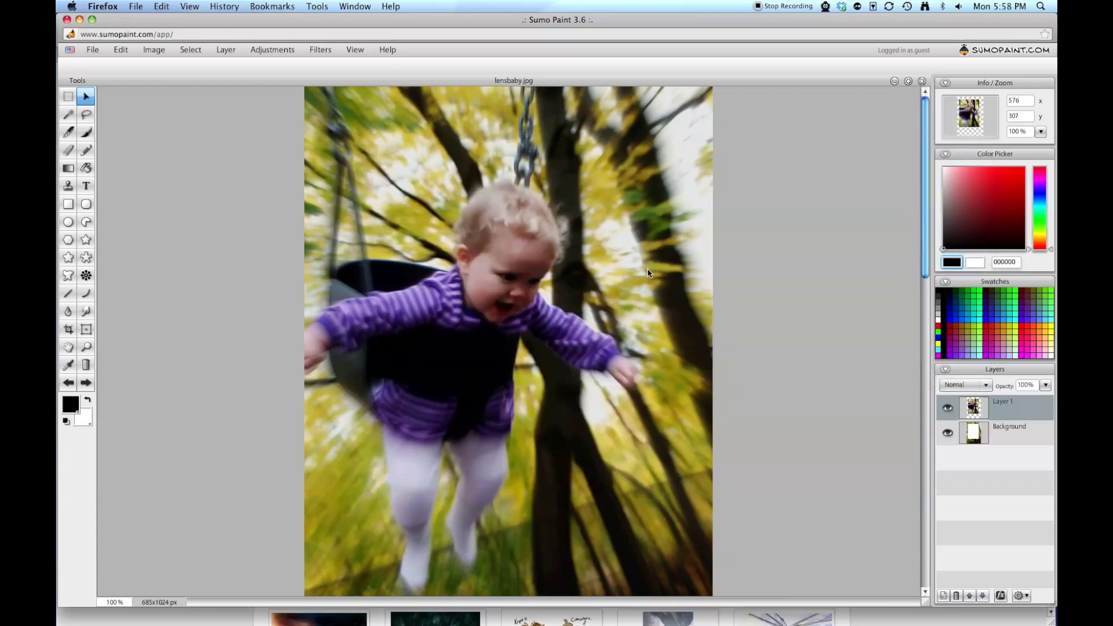